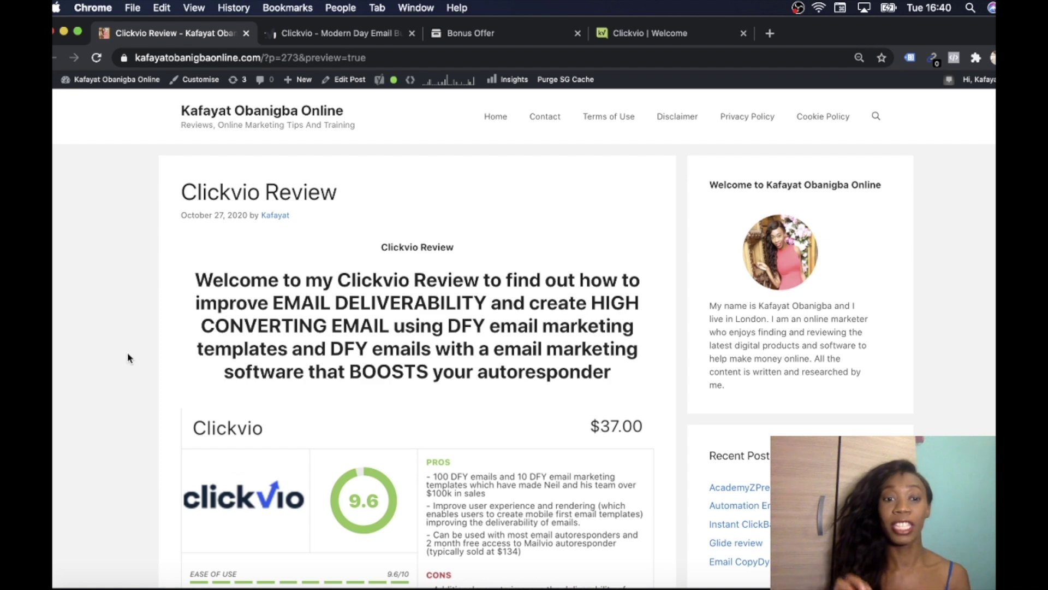
Scroll past the rating box to the review's contents list and My Emails screenshot.
scroll(129, 358, down, 8)
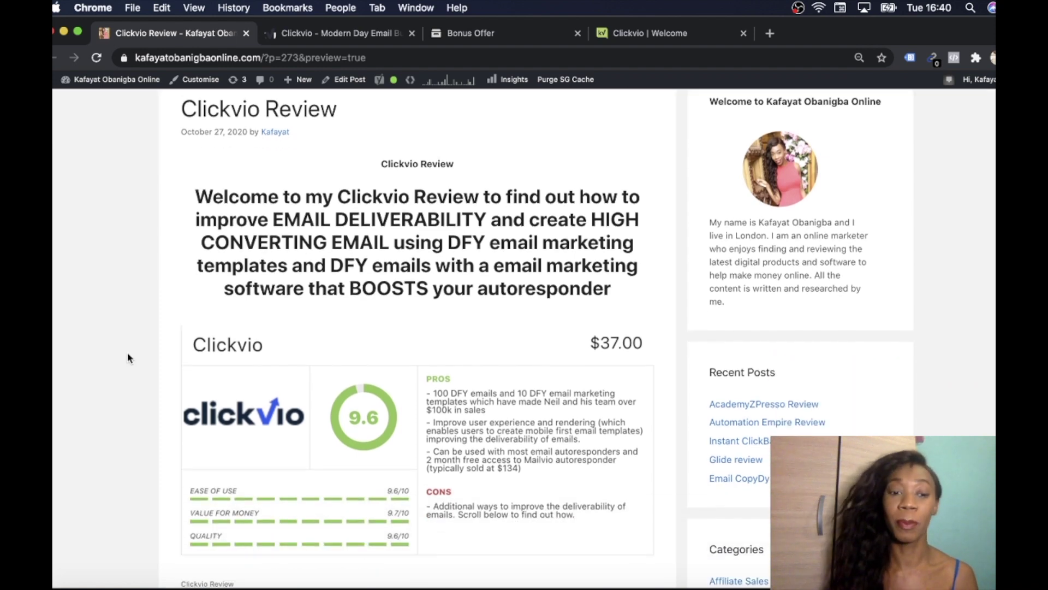
scroll(128, 358, down, 2)
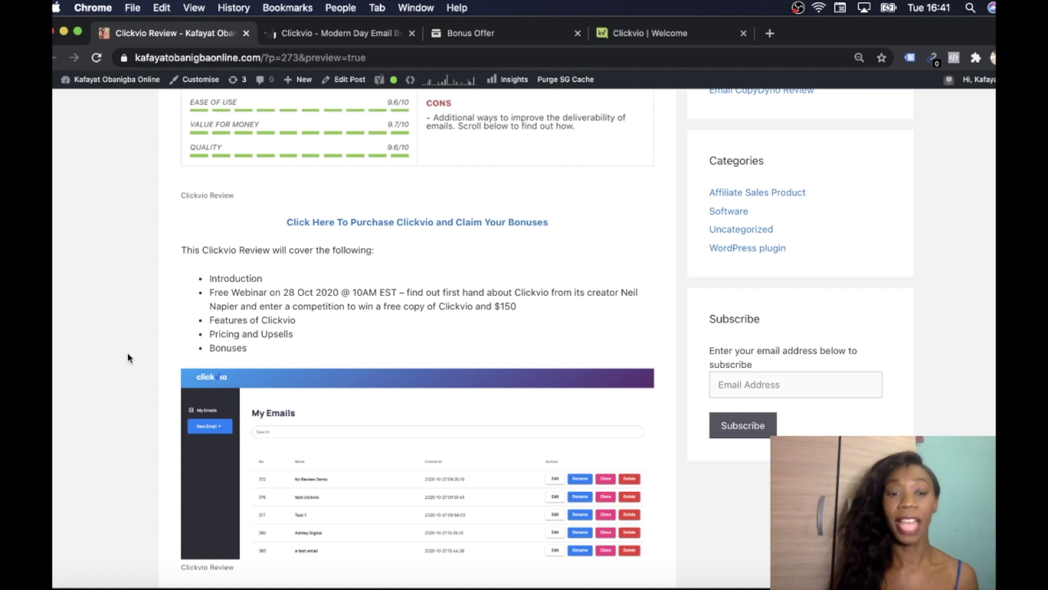
Scroll down the Clickvio review to the Introduction and Free Webinar sections.
scroll(128, 359, down, 6)
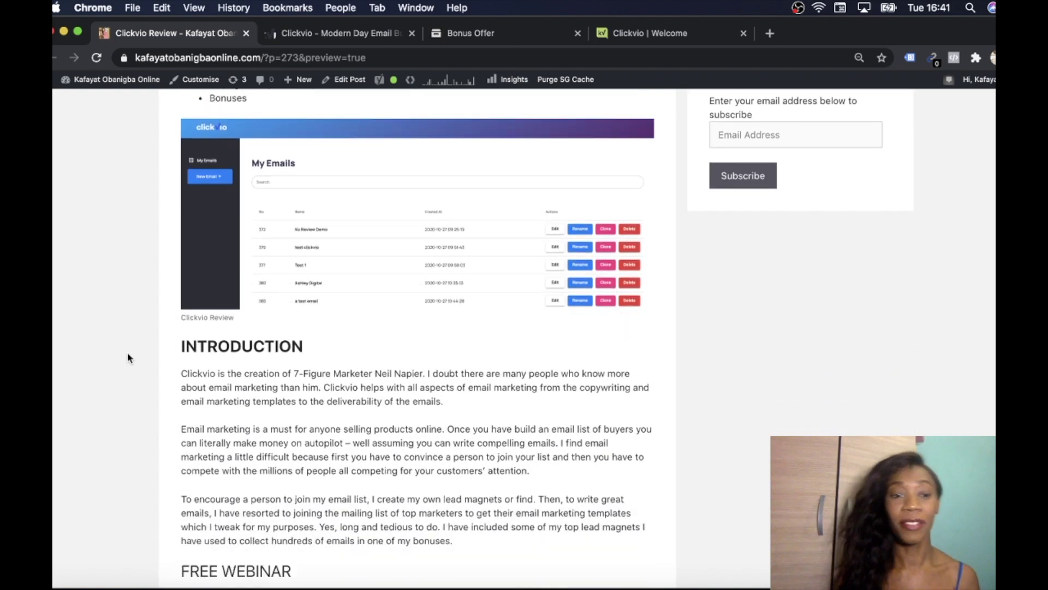
scroll(128, 358, down, 1)
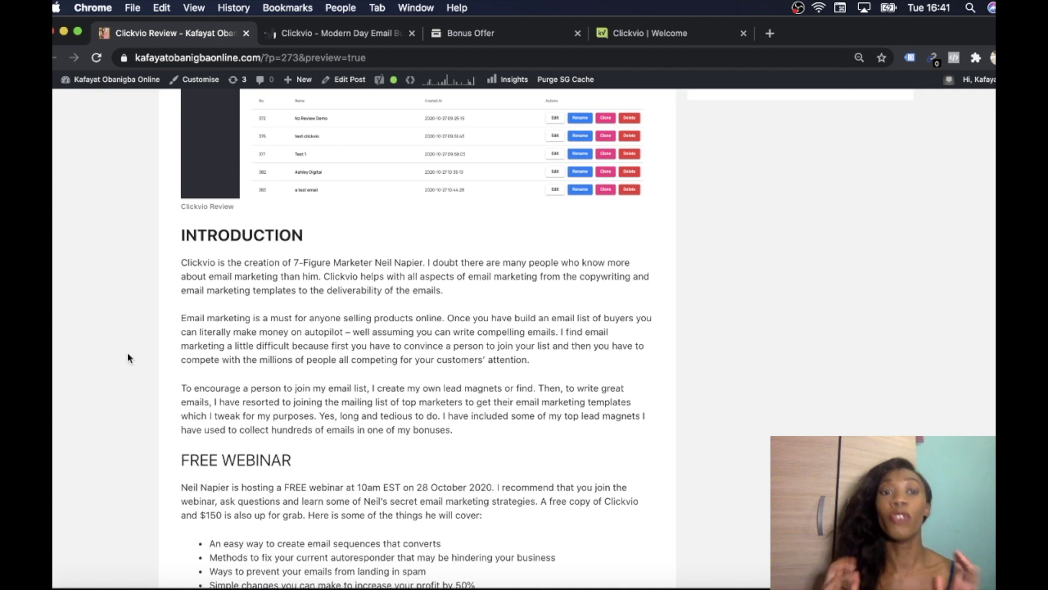
scroll(129, 358, down, 3)
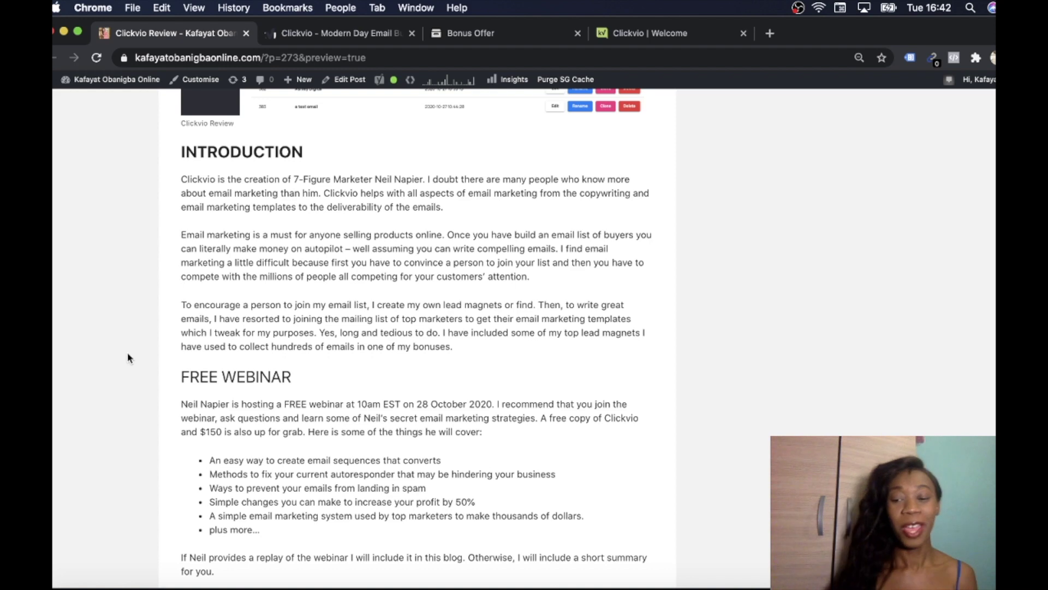
scroll(128, 359, down, 3)
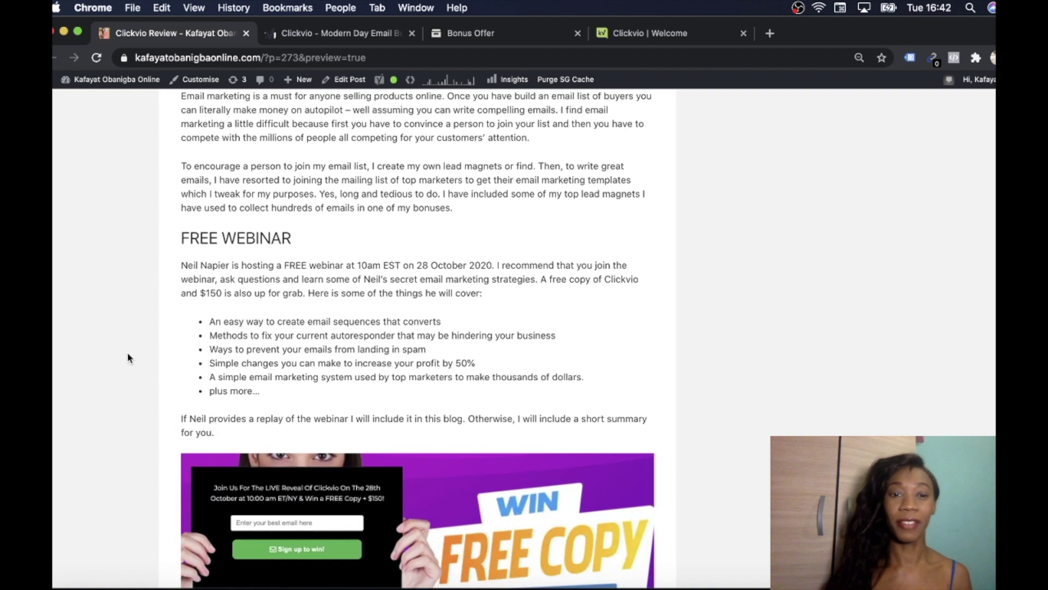
Scroll past the webinar topics and Win Free Copy banner to the Clickvio Features heading.
scroll(128, 358, up, 2)
scroll(128, 358, down, 2)
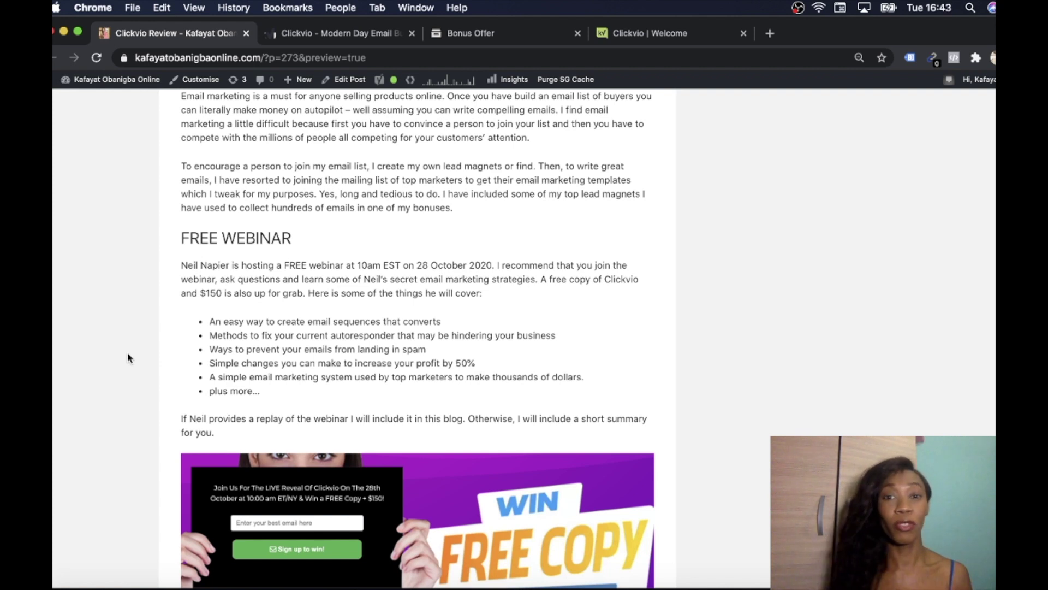
scroll(130, 357, down, 3)
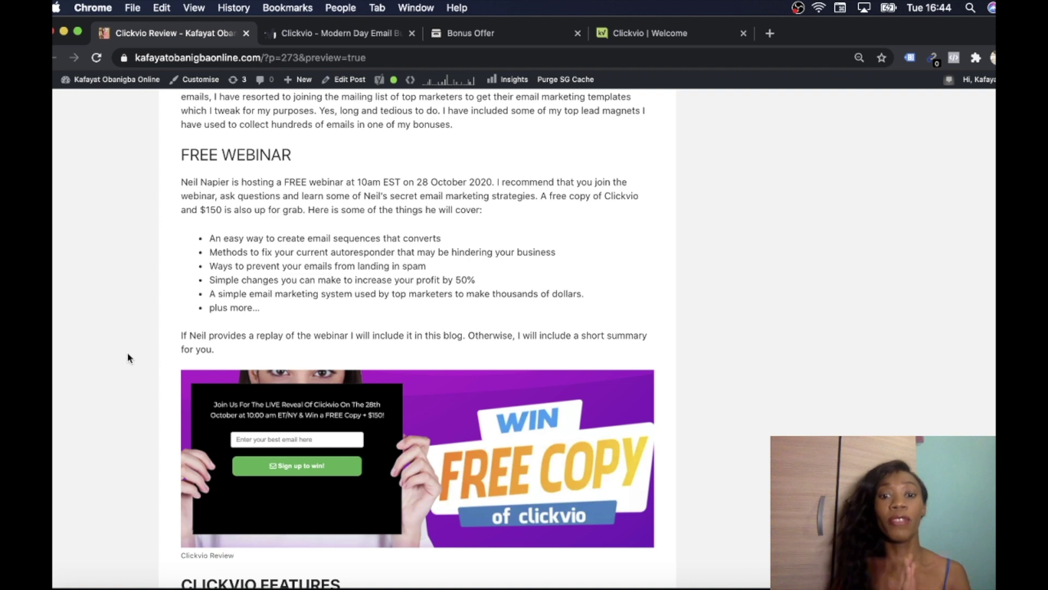
scroll(128, 358, down, 3)
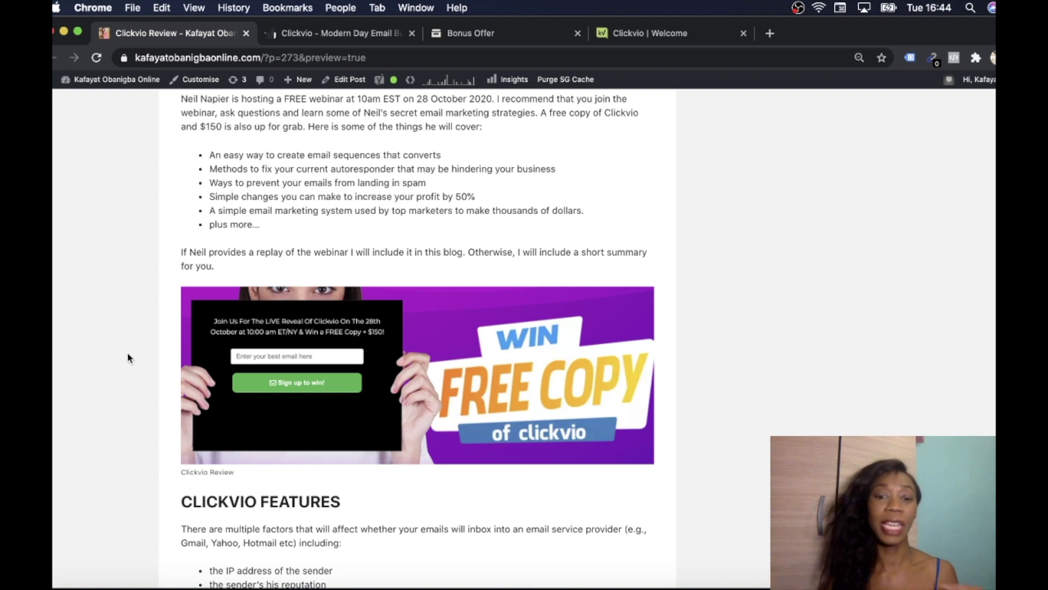
scroll(129, 358, down, 5)
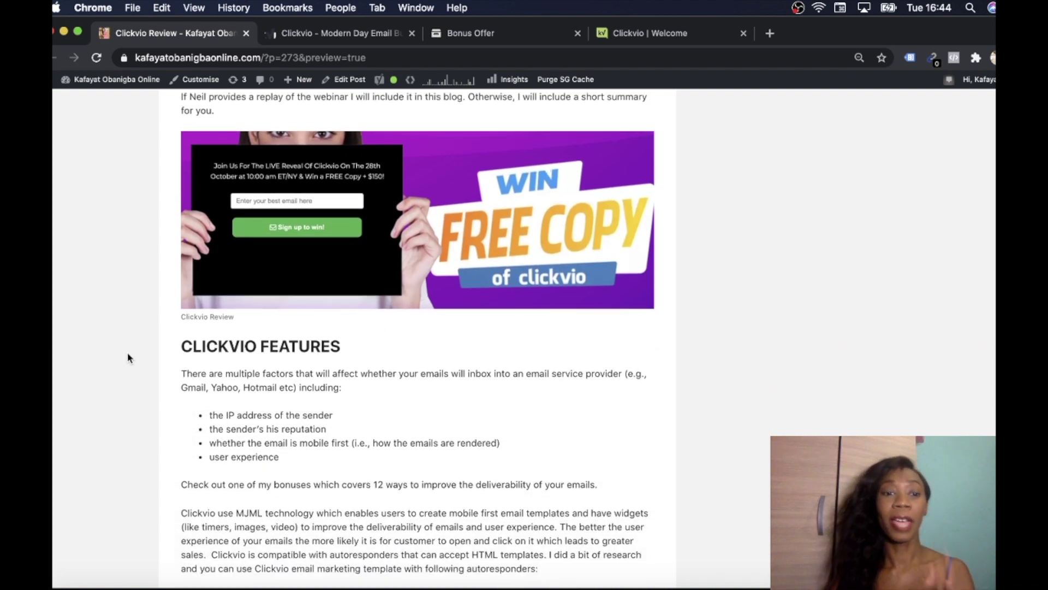
Scroll through Clickvio Features to the compatible autoresponders and 'With Clickvio you also get' lists.
scroll(129, 357, down, 3)
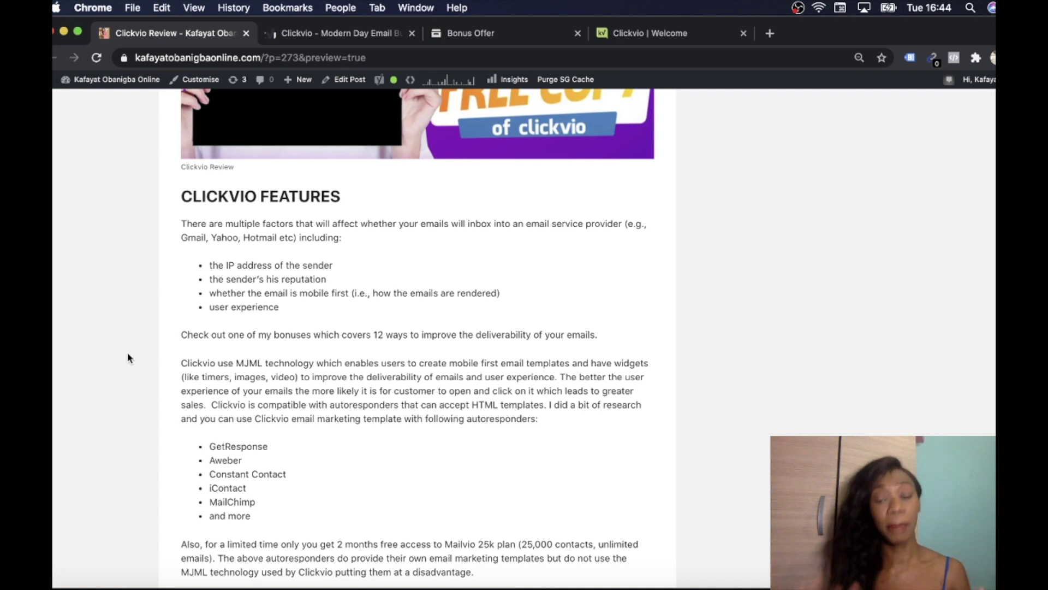
scroll(128, 357, down, 5)
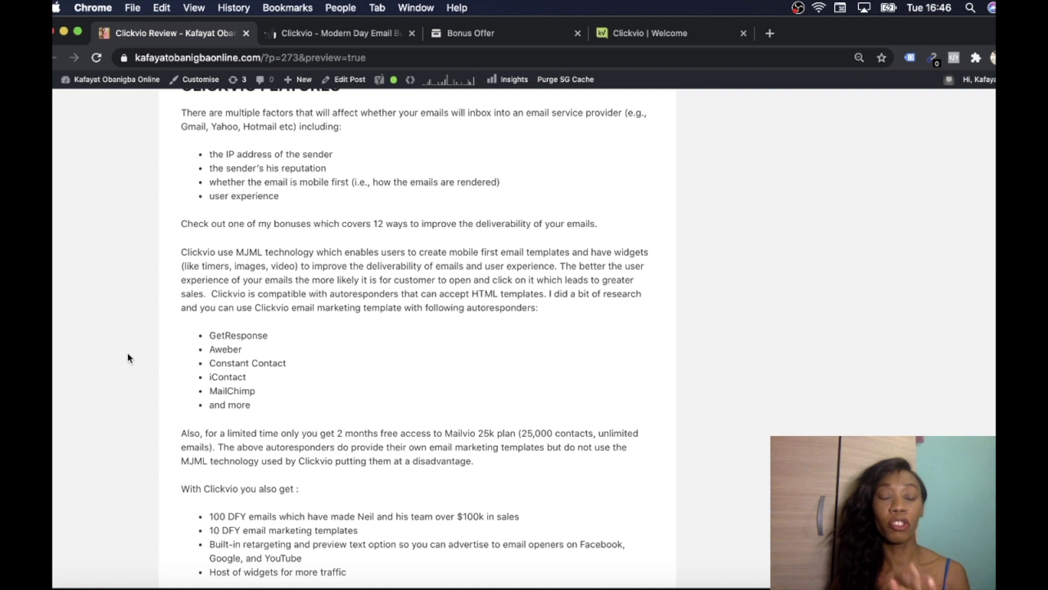
scroll(128, 358, down, 5)
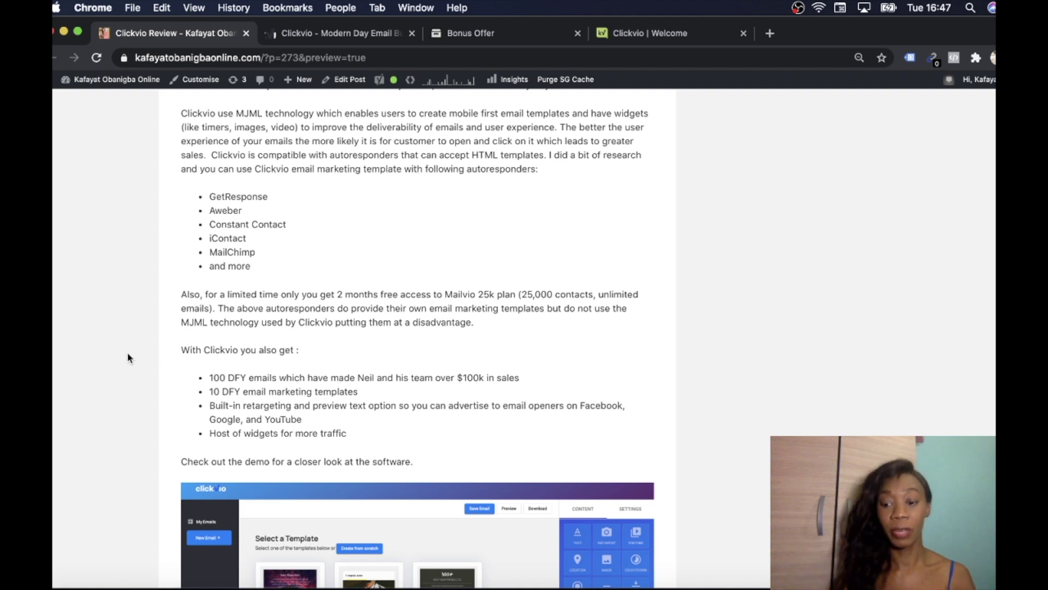
Scroll to the demo screenshot, then switch over to the bonuscrate.com Bonus Offer page.
scroll(130, 358, down, 6)
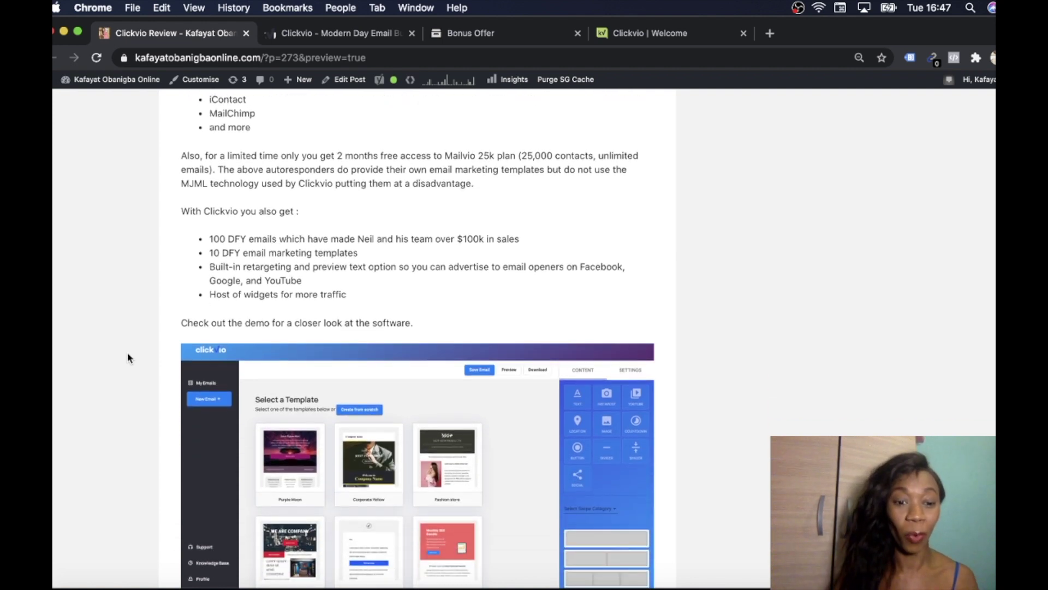
scroll(130, 358, up, 5)
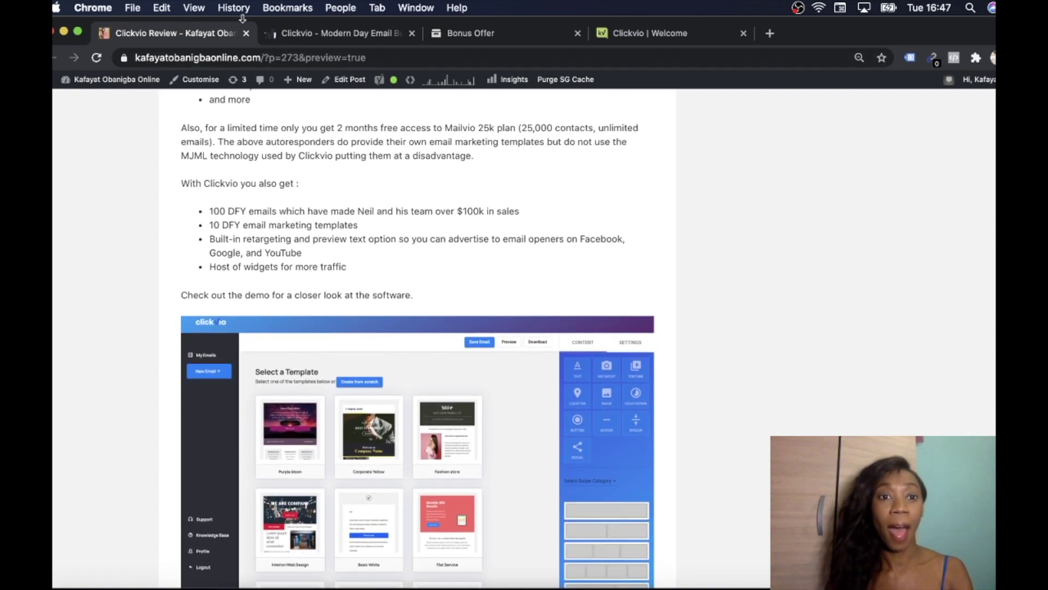
click(456, 36)
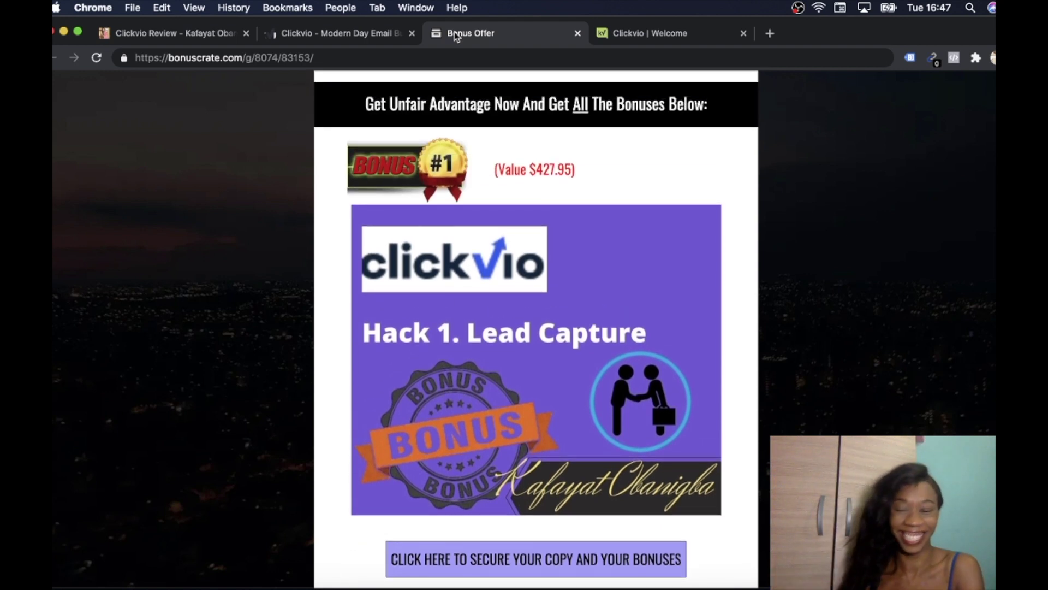
Move down the Bonus Offer page to Bonus #1, Hack 1. Lead Capture, valued at $427.95.
key(Down)
key(Down)
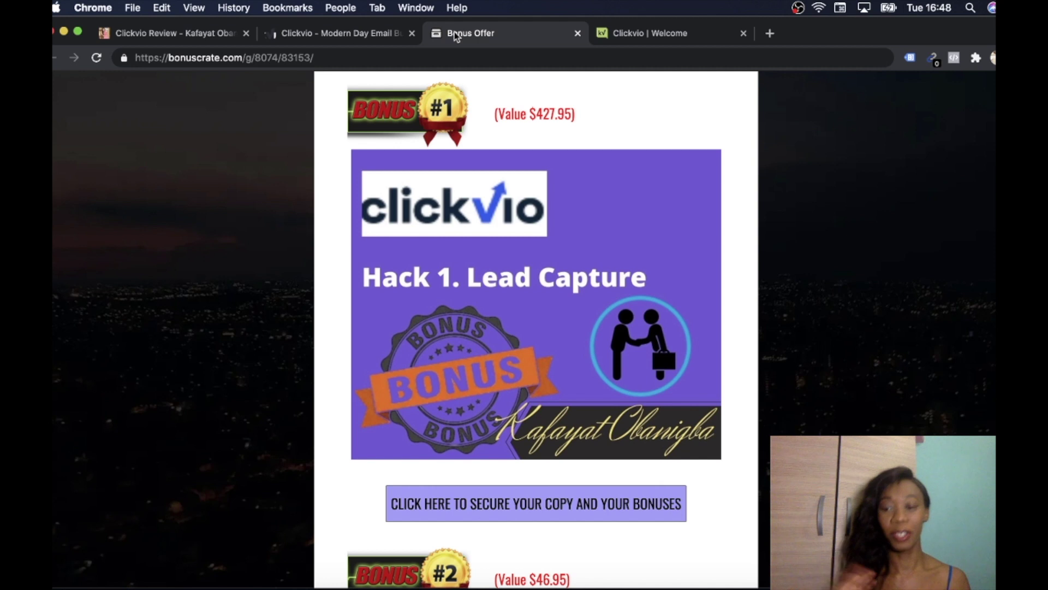
scroll(454, 32, down, 6)
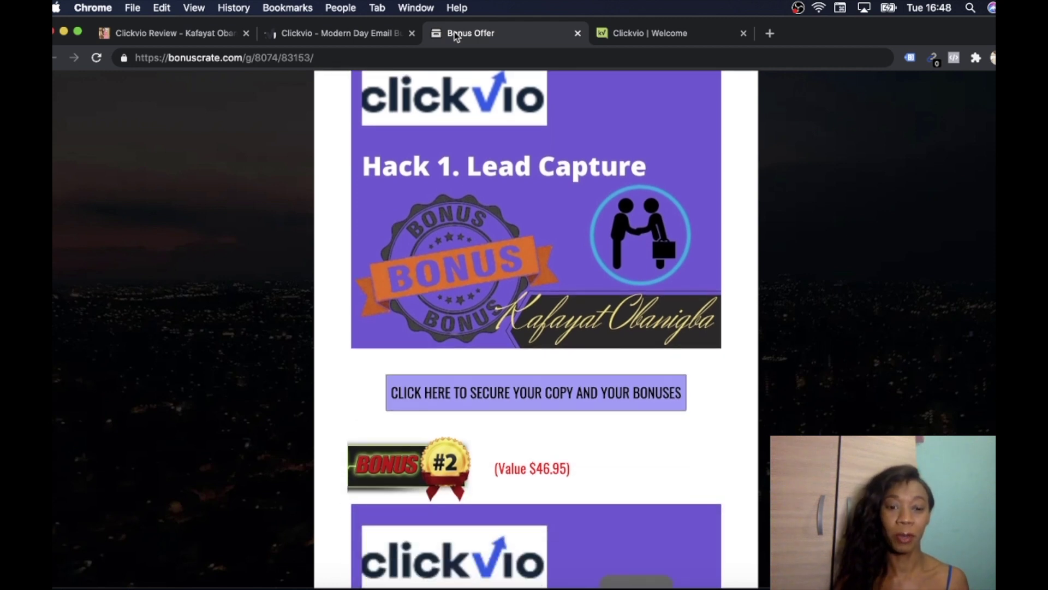
Scroll past Bonus #2 Top Lead Magnet ($46.95) to Bonus #3 Email Revamp ($344.95).
scroll(454, 31, down, 2)
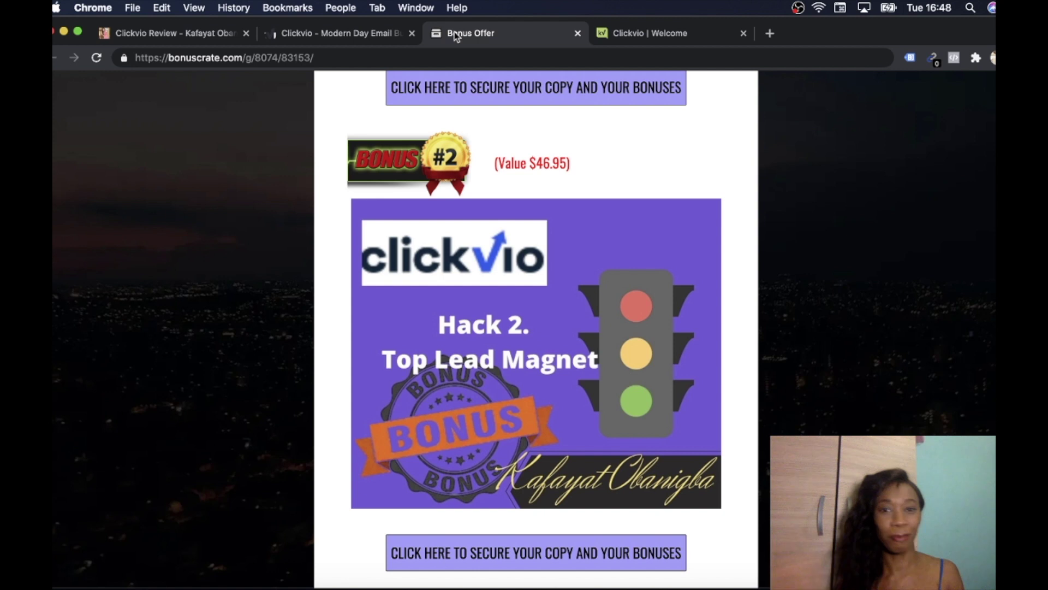
key(Down)
key(Down)
key(Down)
key(Down)
key(Down)
key(Down)
key(Down)
key(Down)
key(Down)
key(Down)
key(Down)
key(Down)
key(Down)
key(Down)
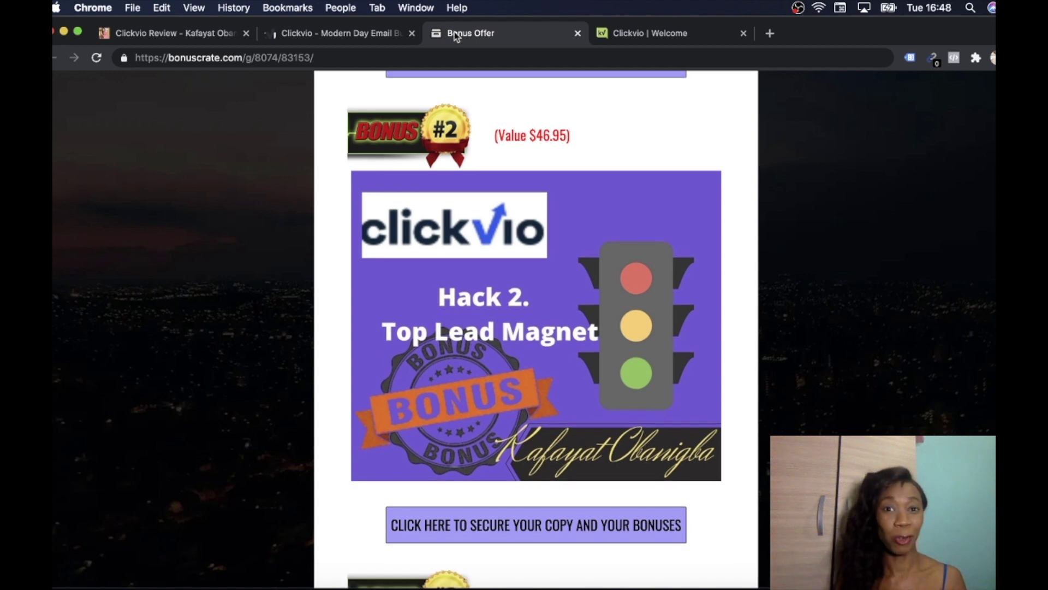
key(Down)
key(Down)
key(Down)
key(Down)
key(Down)
key(Down)
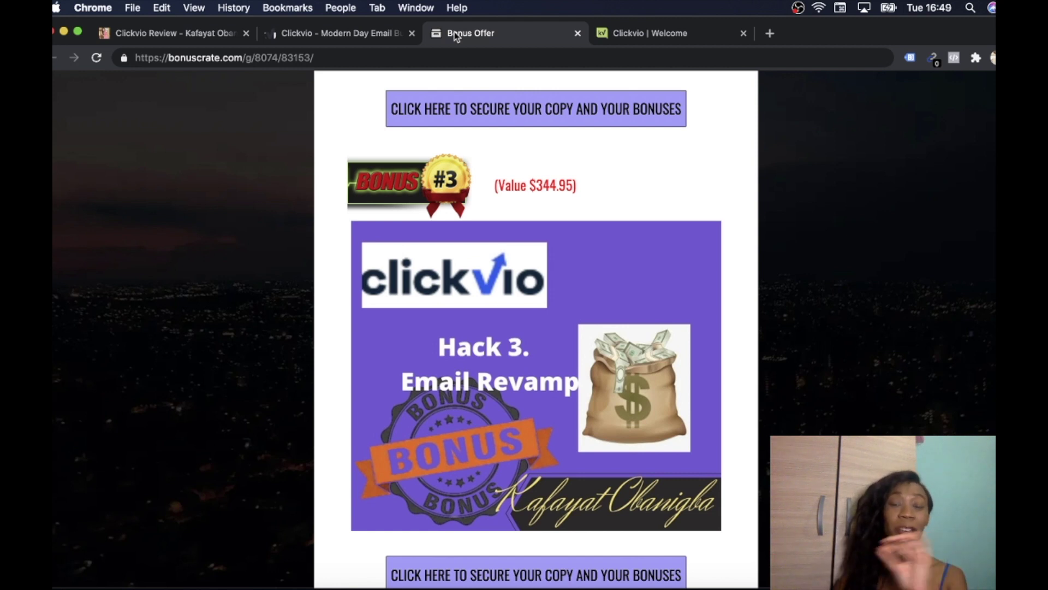
scroll(455, 32, down, 1)
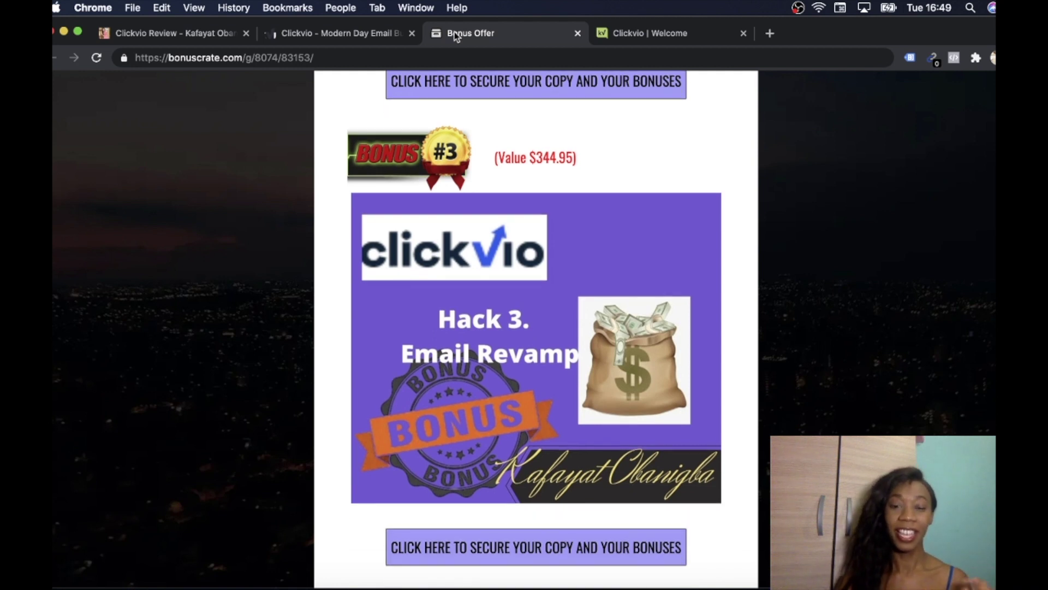
scroll(454, 31, up, 5)
scroll(455, 32, up, 12)
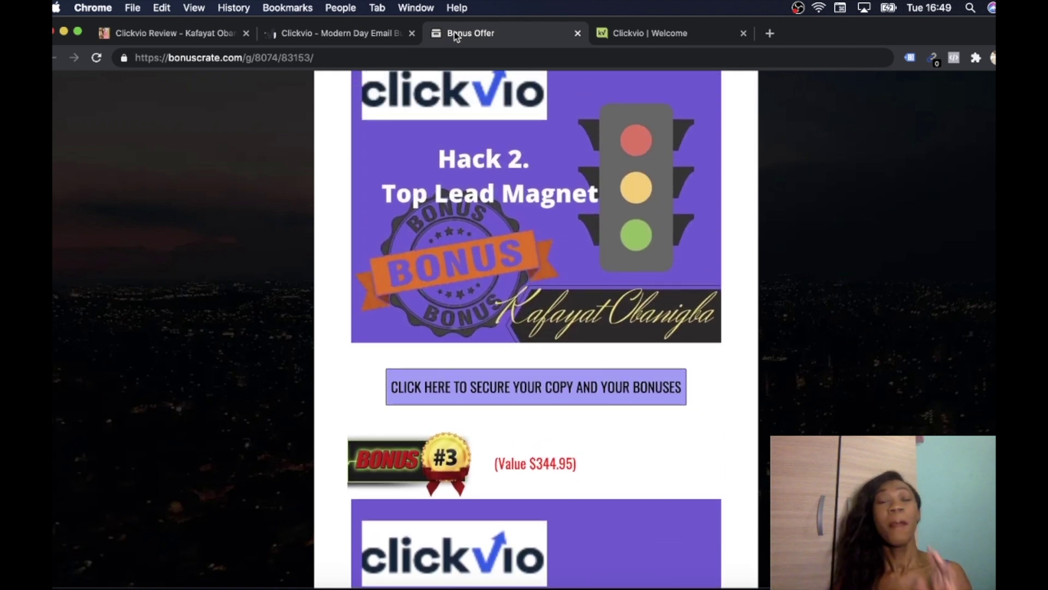
scroll(434, 6, up, 3)
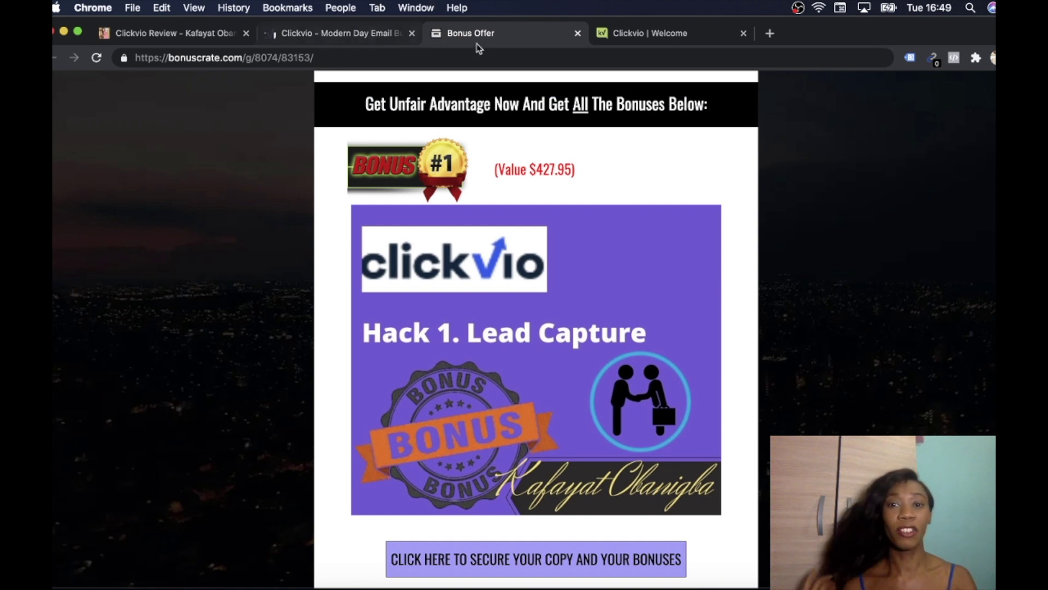
scroll(477, 453, up, 9)
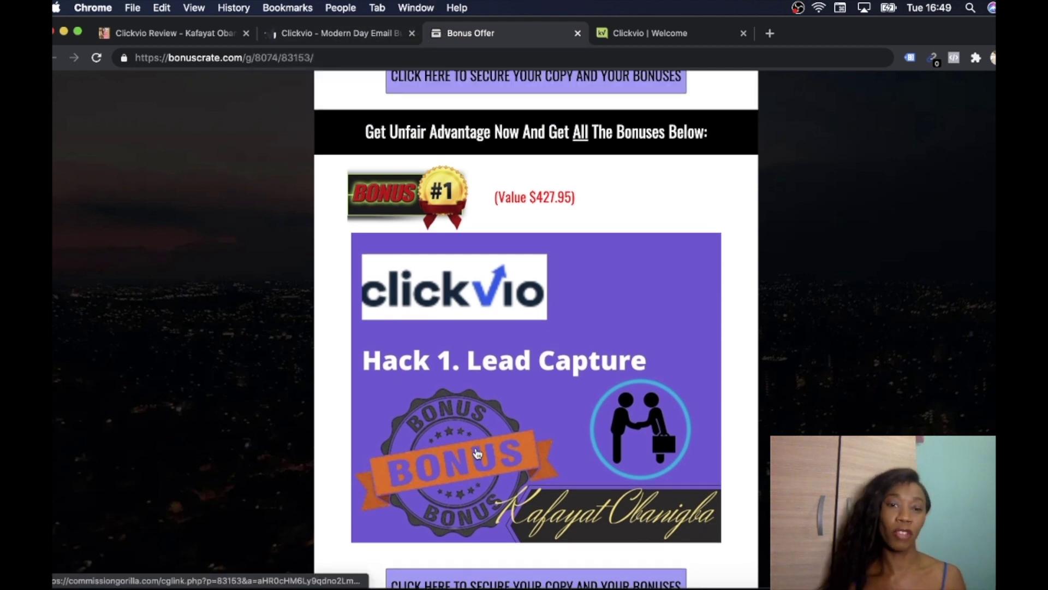
scroll(477, 454, up, 7)
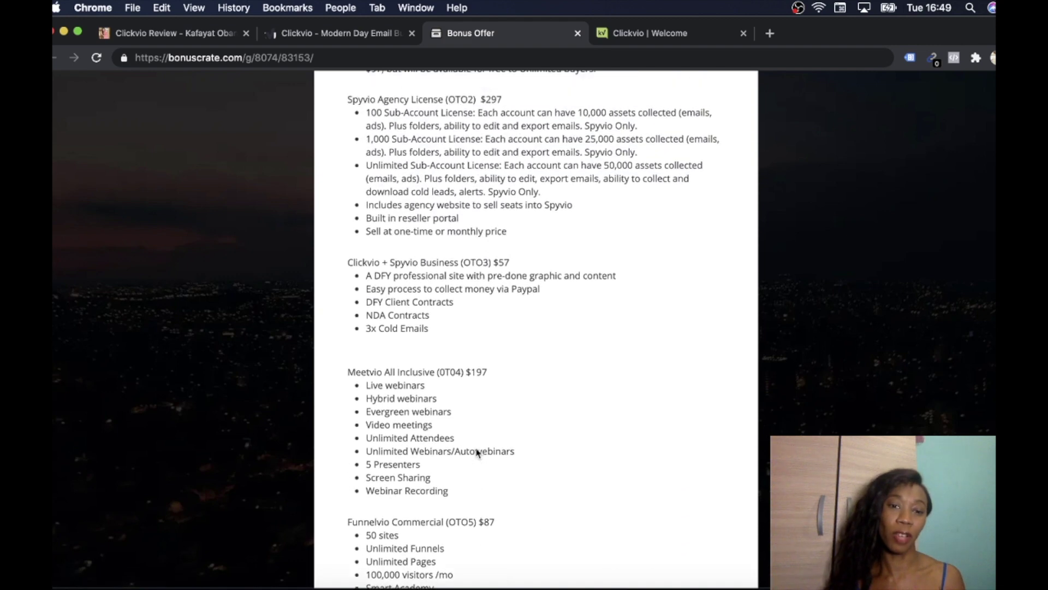
scroll(477, 453, up, 13)
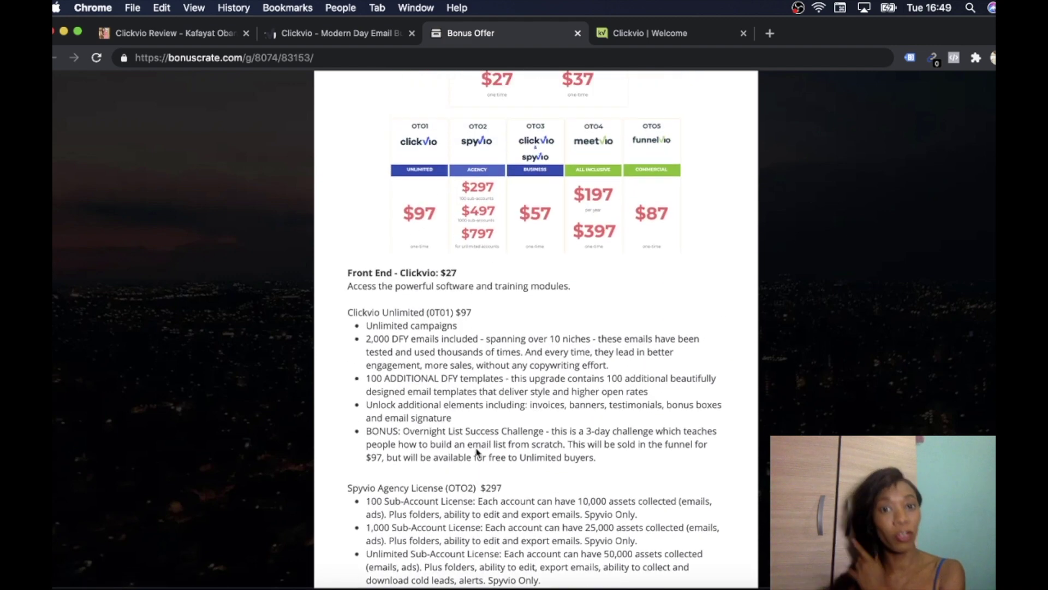
scroll(476, 449, up, 7)
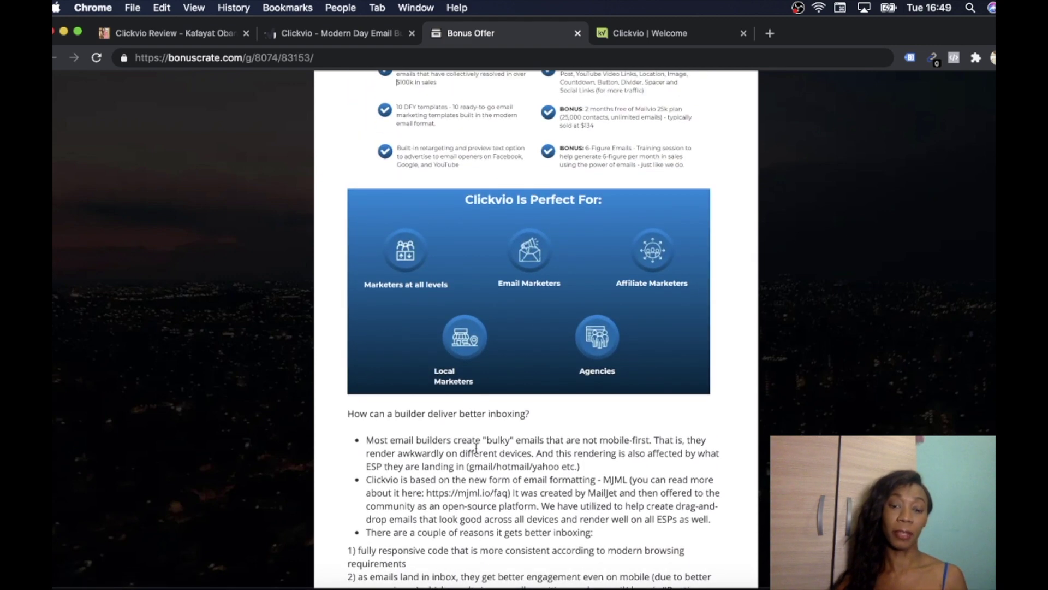
scroll(477, 452, up, 4)
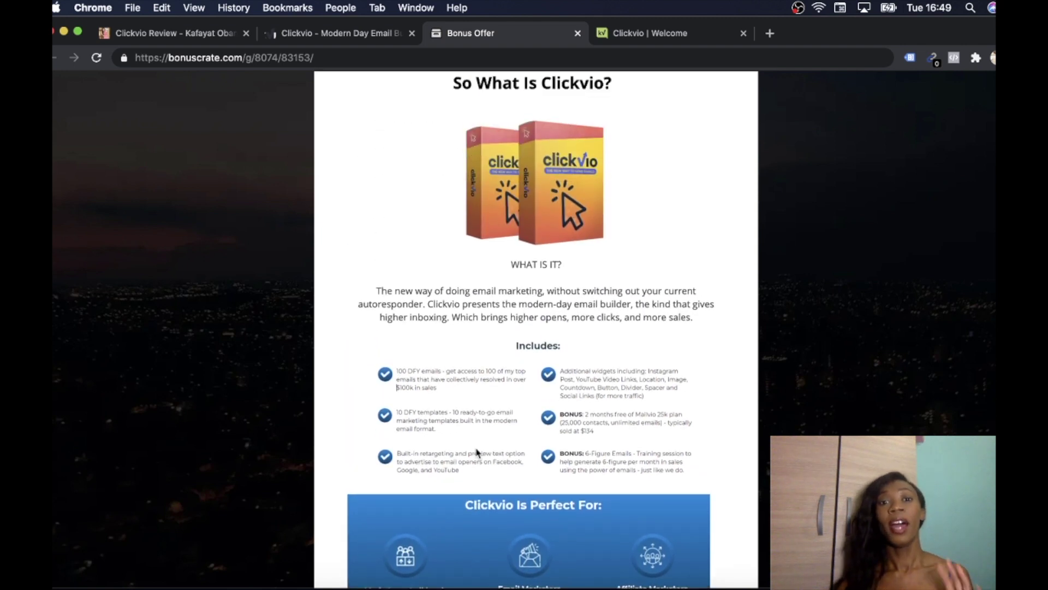
scroll(477, 452, up, 5)
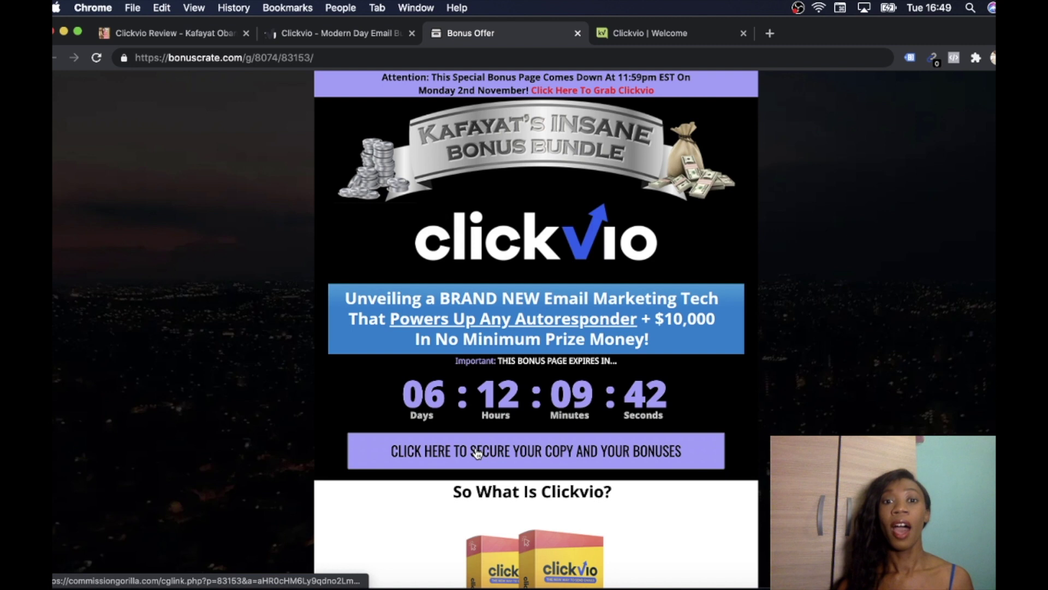
scroll(477, 453, down, 1)
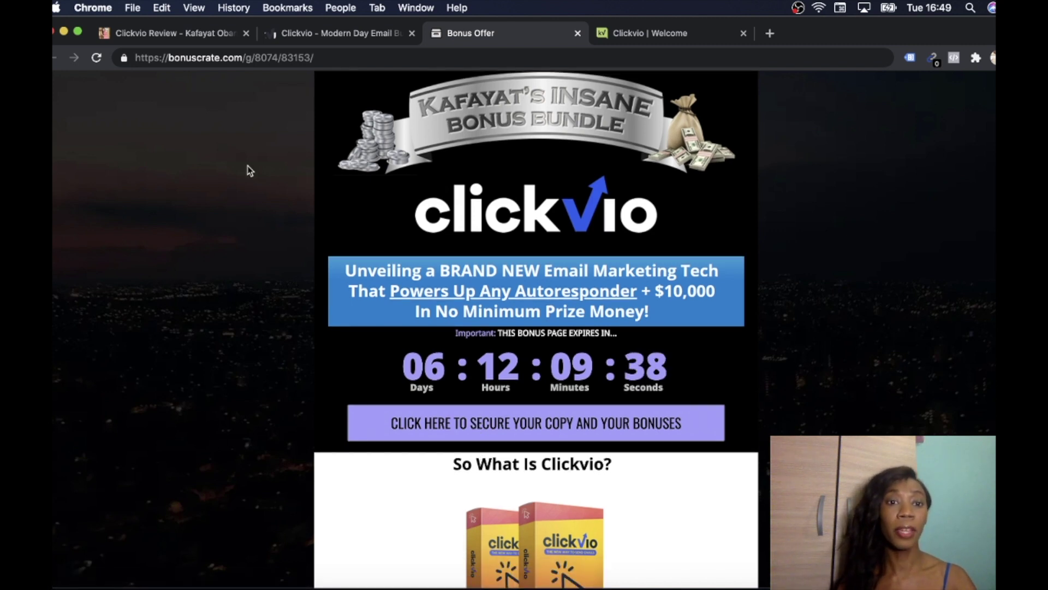
click(354, 38)
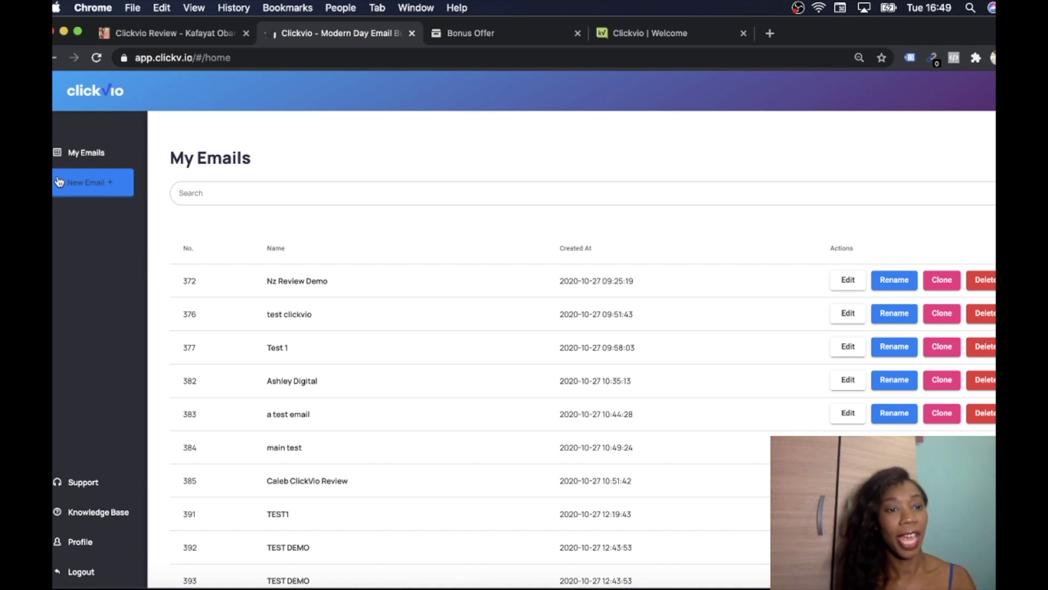
Start a new email in Clickvio and name it 'practice email'.
click(88, 181)
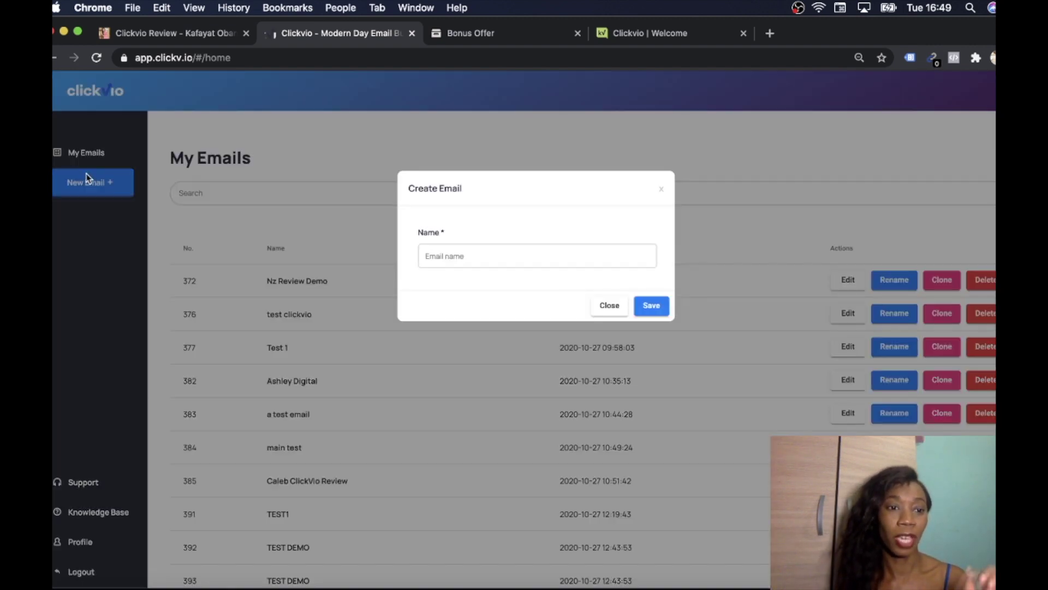
click(463, 256)
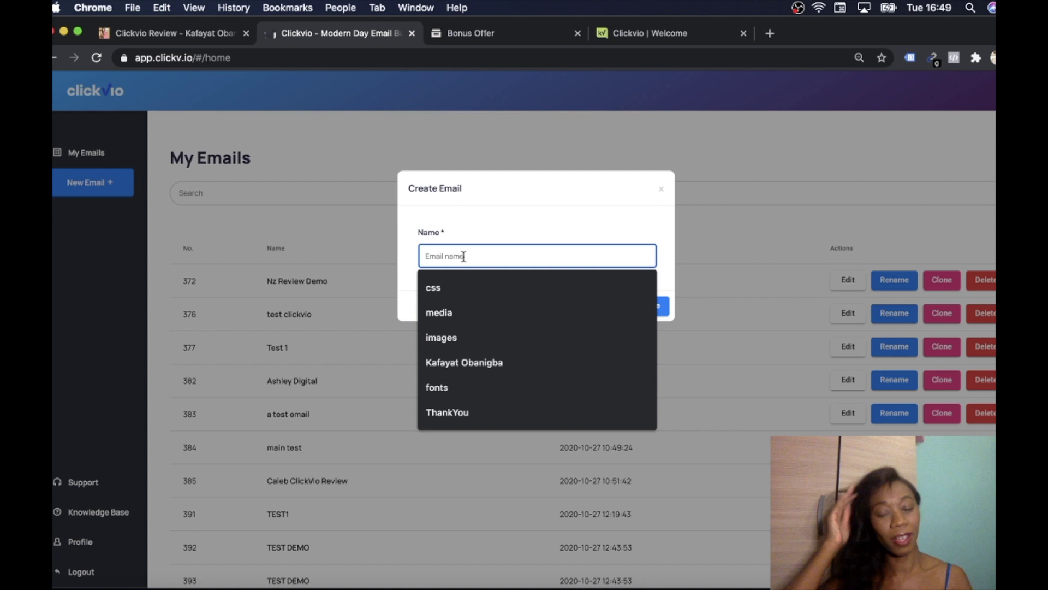
text(p)
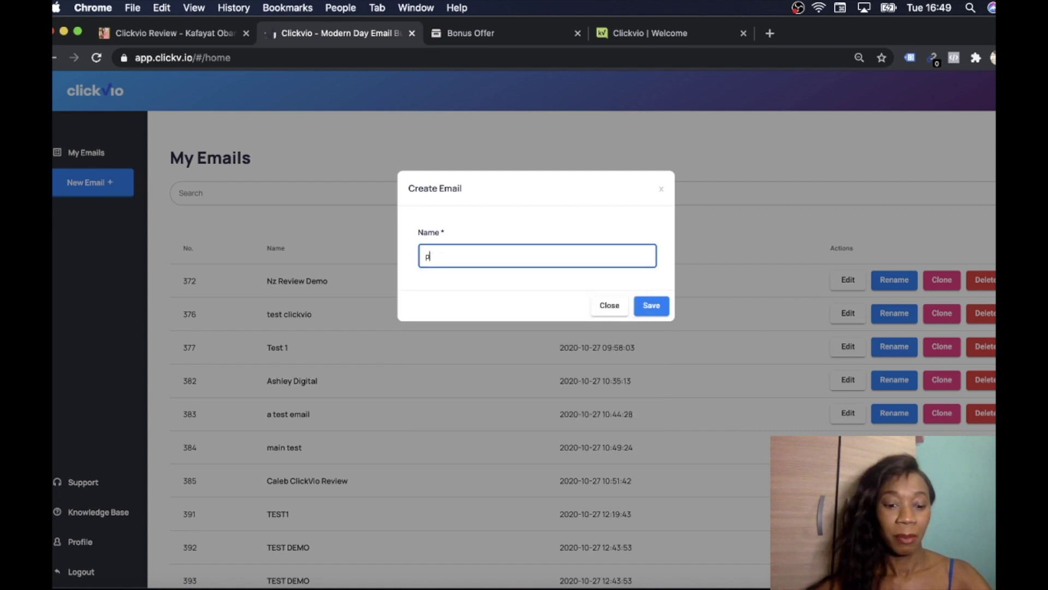
text(racti)
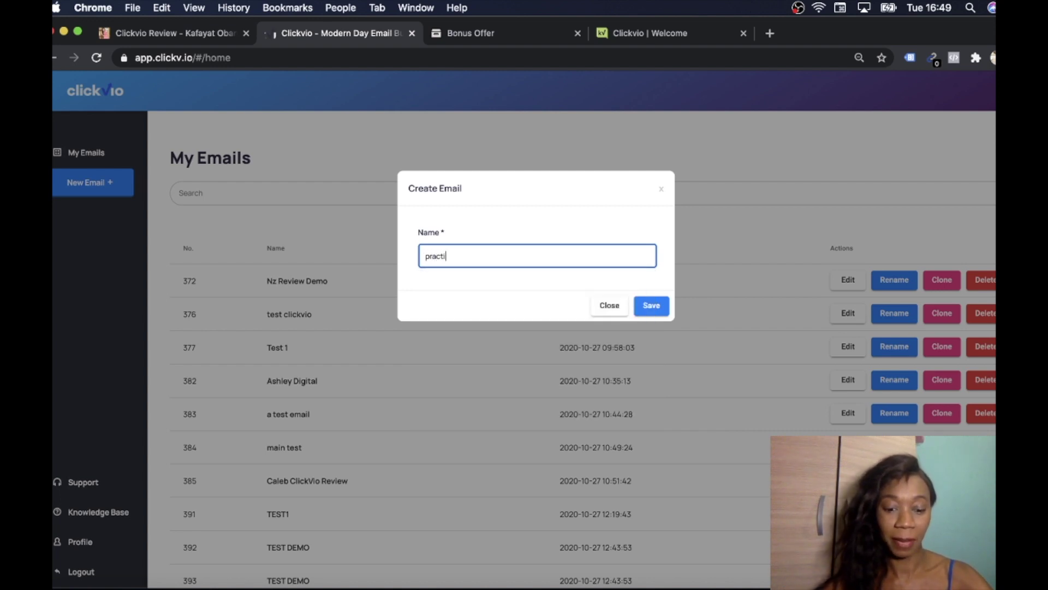
text(ce email)
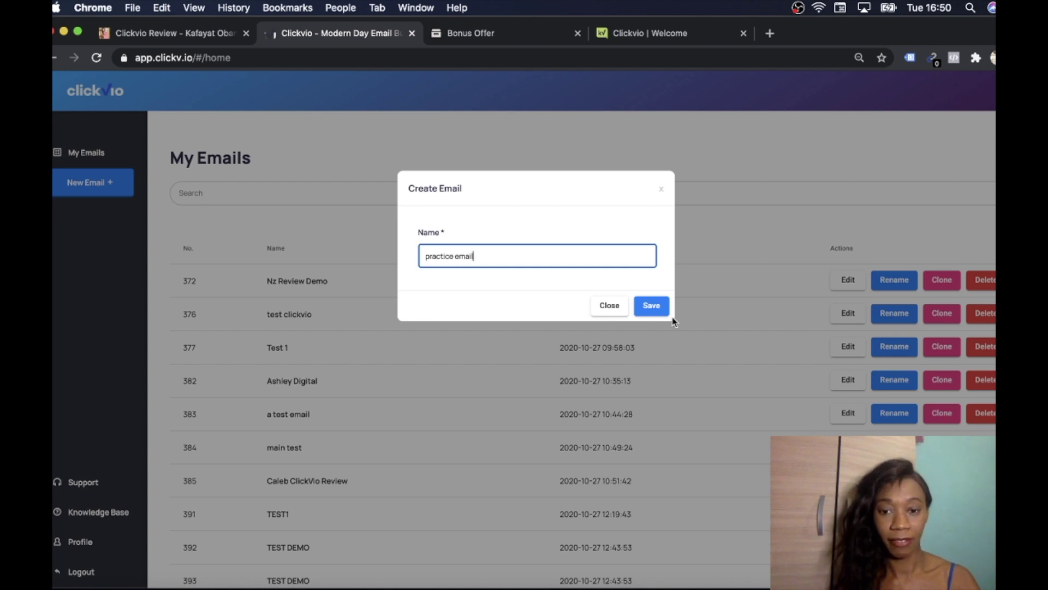
Save 'practice email' and create it from scratch instead of using a template.
click(659, 309)
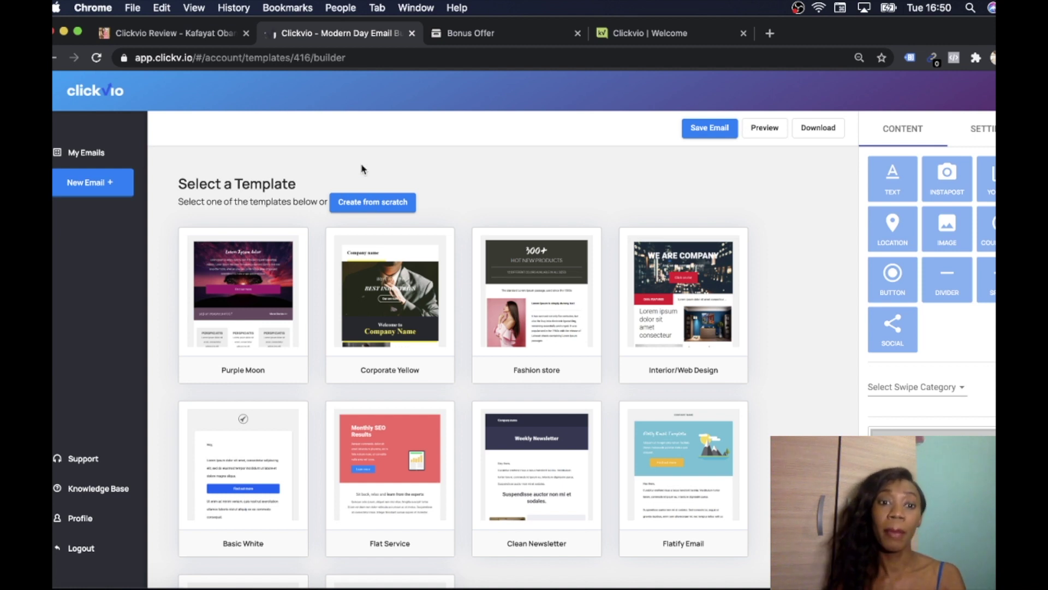
click(366, 206)
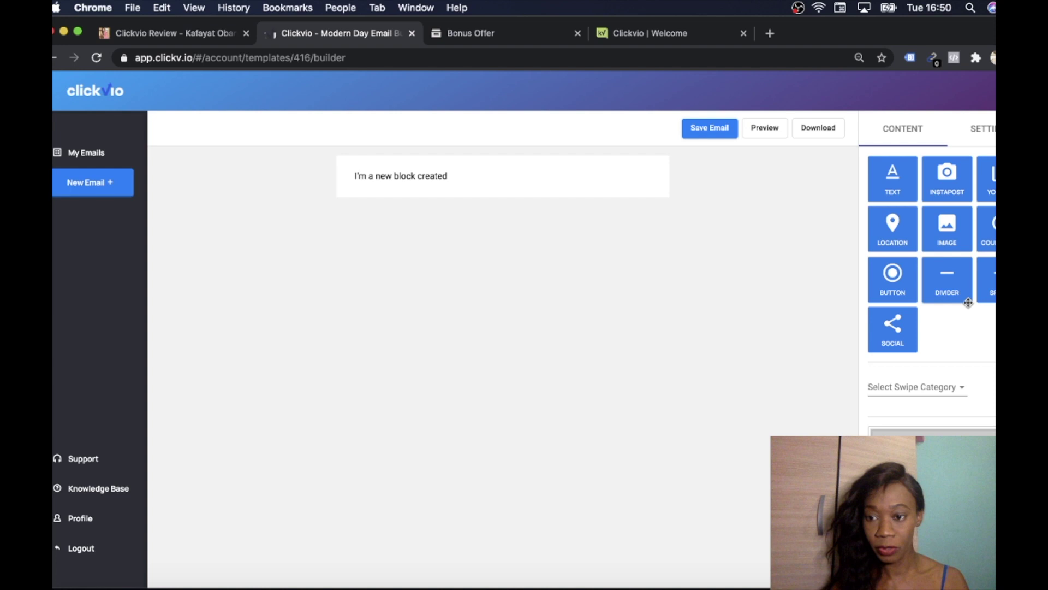
Drag a countdown timer, YouTube video, image placeholder and second text block onto the canvas.
drag(991, 243, 425, 190)
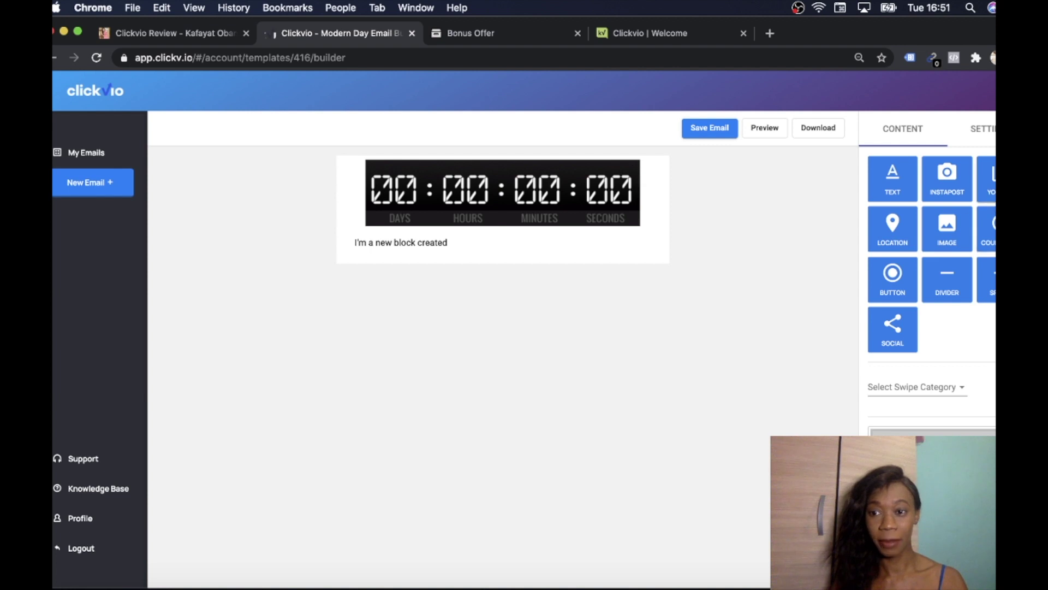
drag(991, 203, 478, 264)
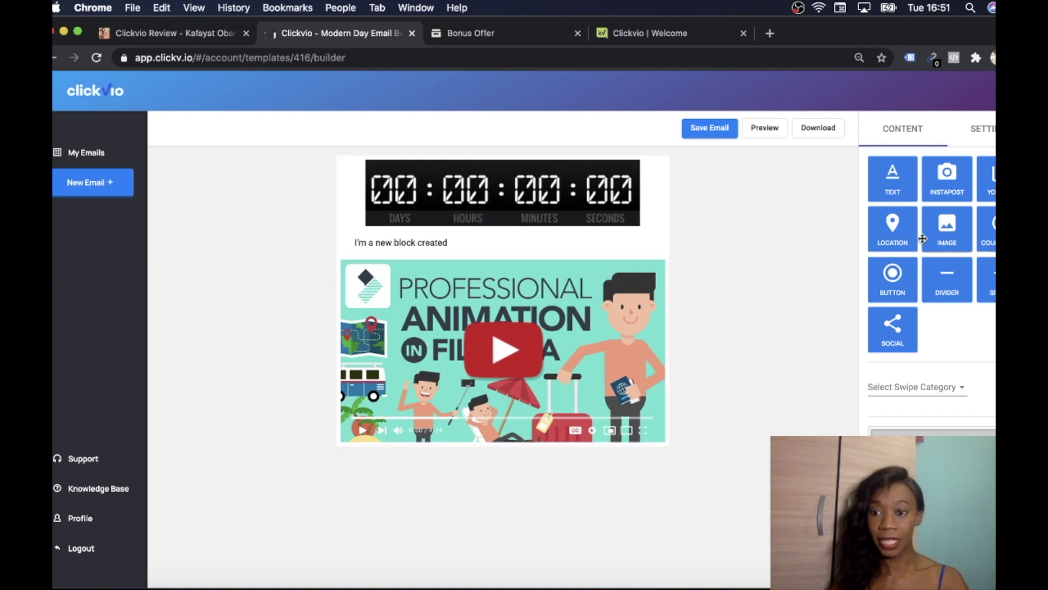
drag(947, 230, 473, 240)
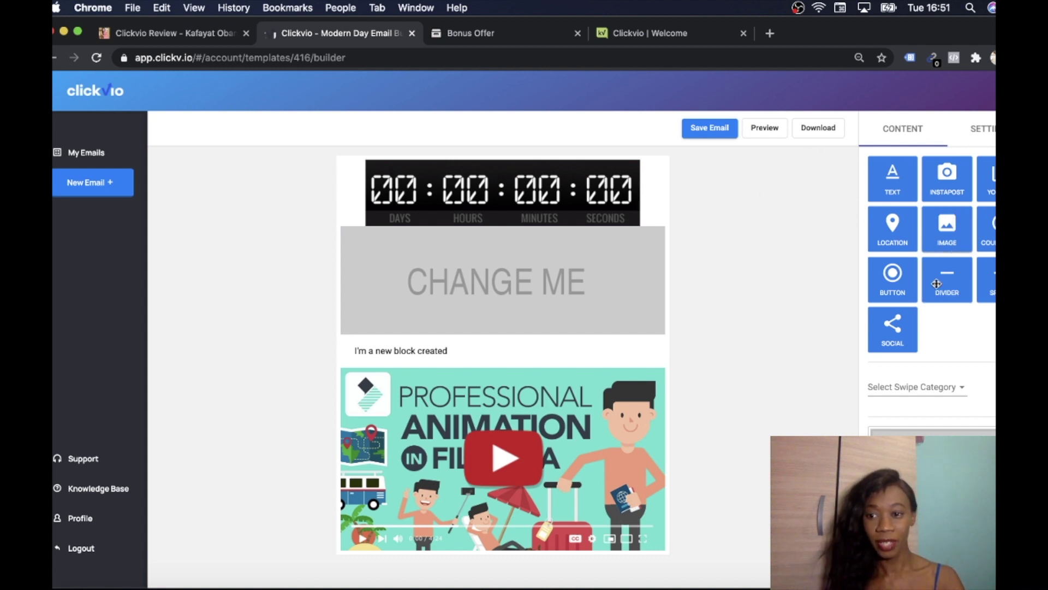
drag(891, 190, 462, 369)
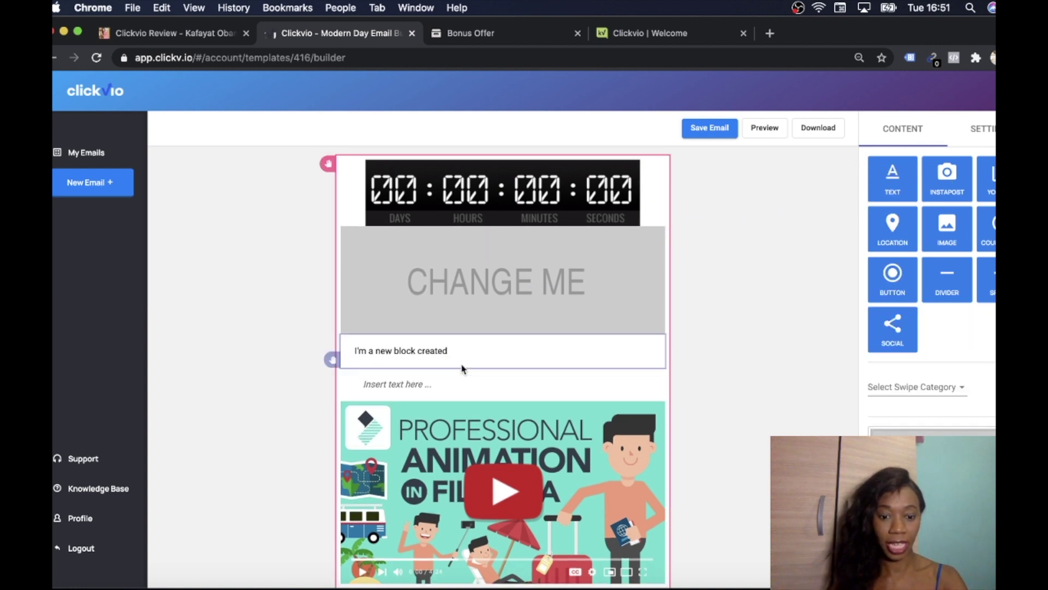
click(404, 354)
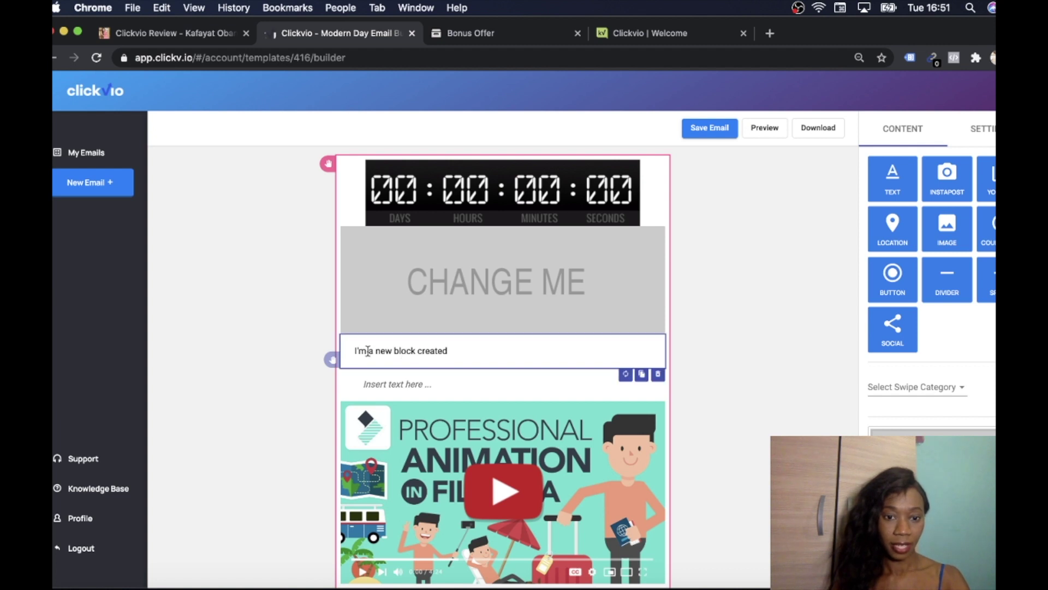
click(390, 378)
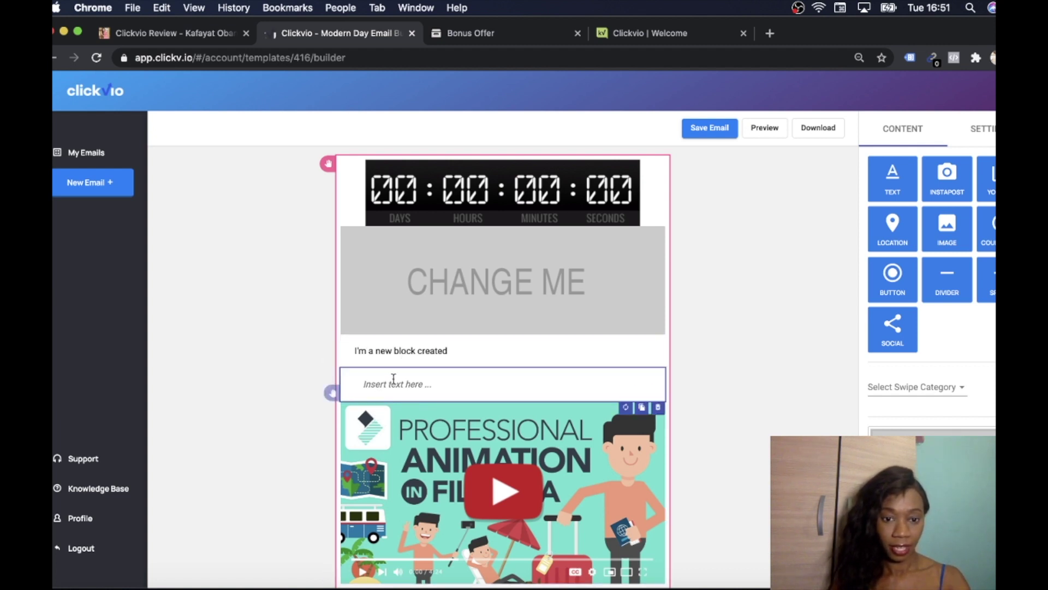
text(;dffff)
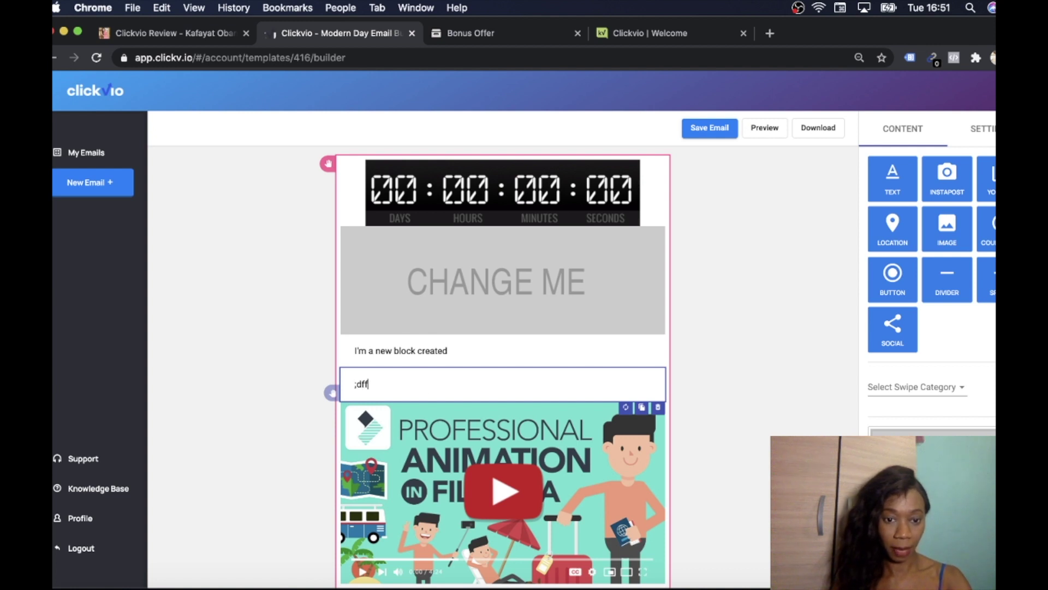
key(BackSpace)
key(BackSpace)
key(BackSpace)
key(BackSpace)
key(BackSpace)
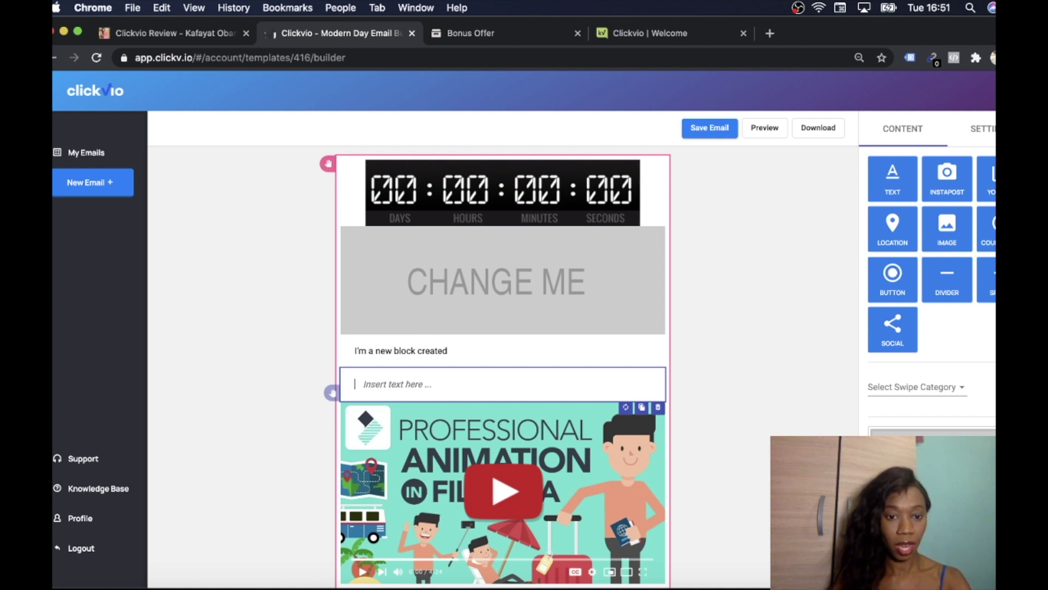
text(gfkgfnhgljhl;f)
key(BackSpace)
key(BackSpace)
key(BackSpace)
key(BackSpace)
key(BackSpace)
key(BackSpace)
key(BackSpace)
key(BackSpace)
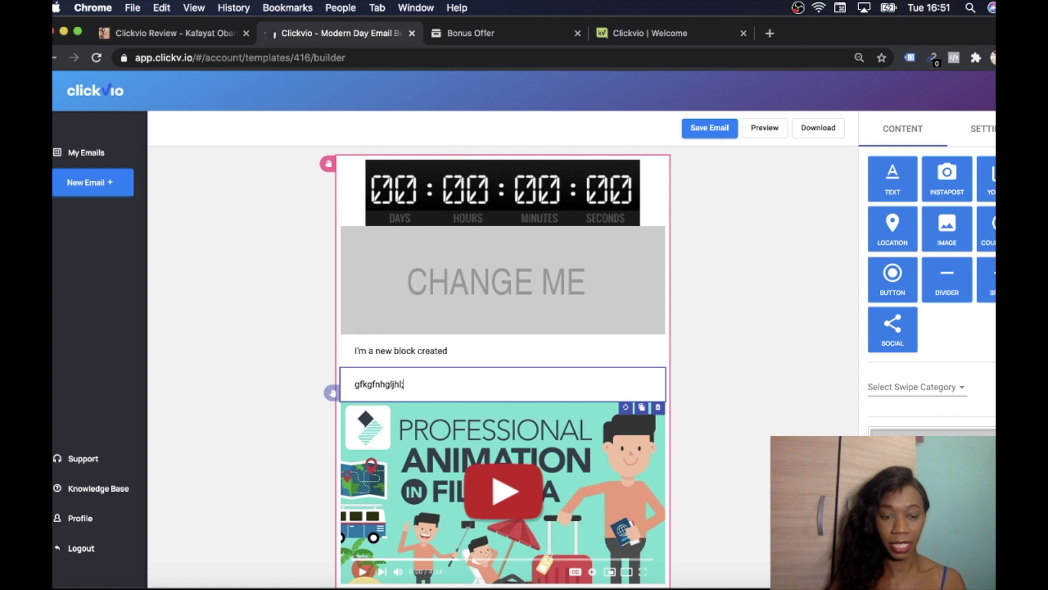
key(BackSpace)
key(BackSpace)
key(BackSpace)
key(BackSpace)
key(BackSpace)
key(BackSpace)
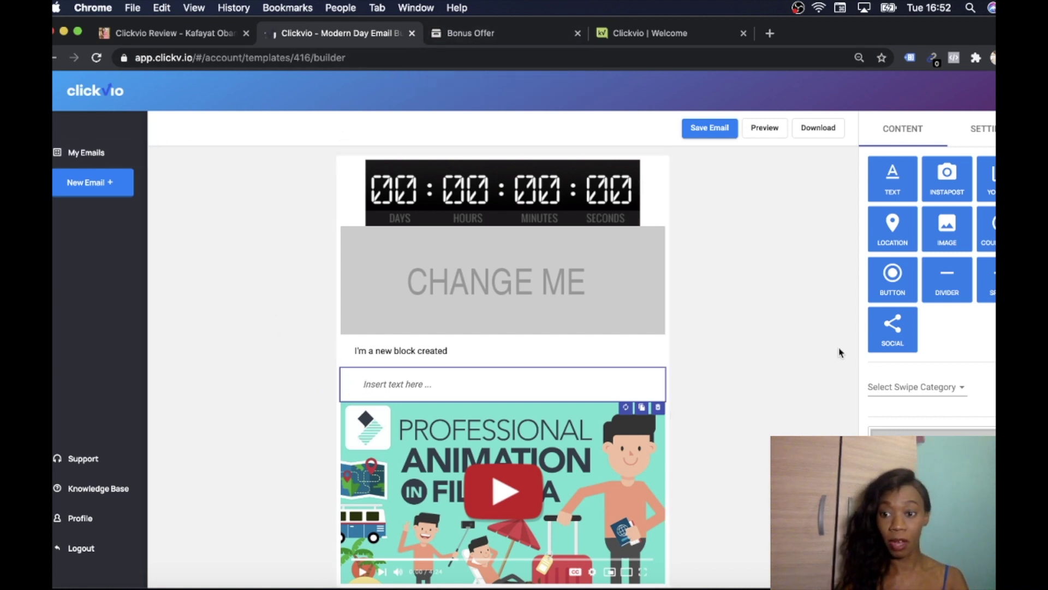
Load the Beauty/Skin care Discount swipe email sequence, then return to the Bonus Offer page.
click(963, 391)
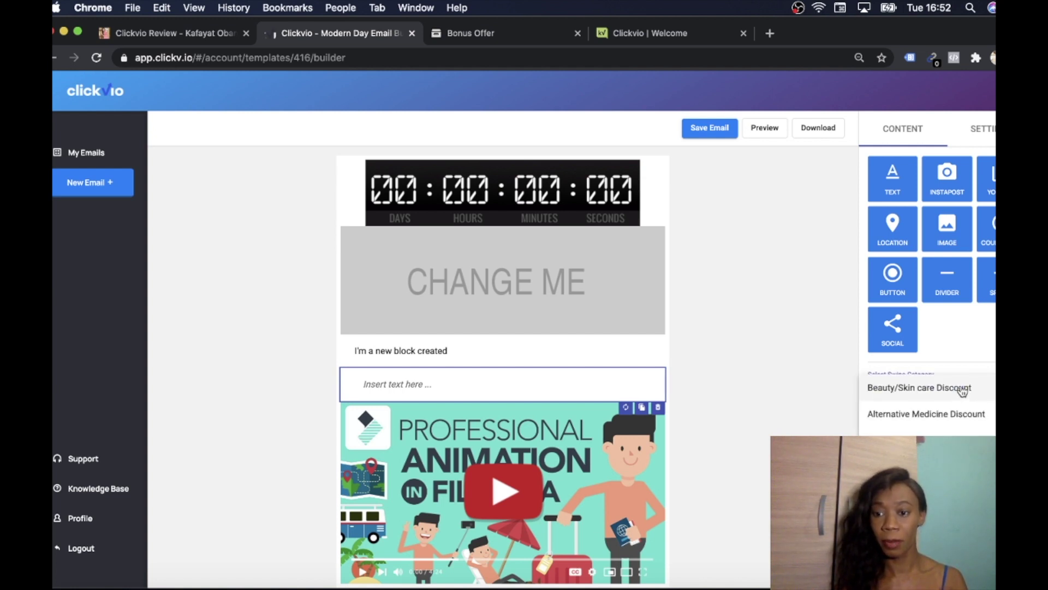
click(962, 388)
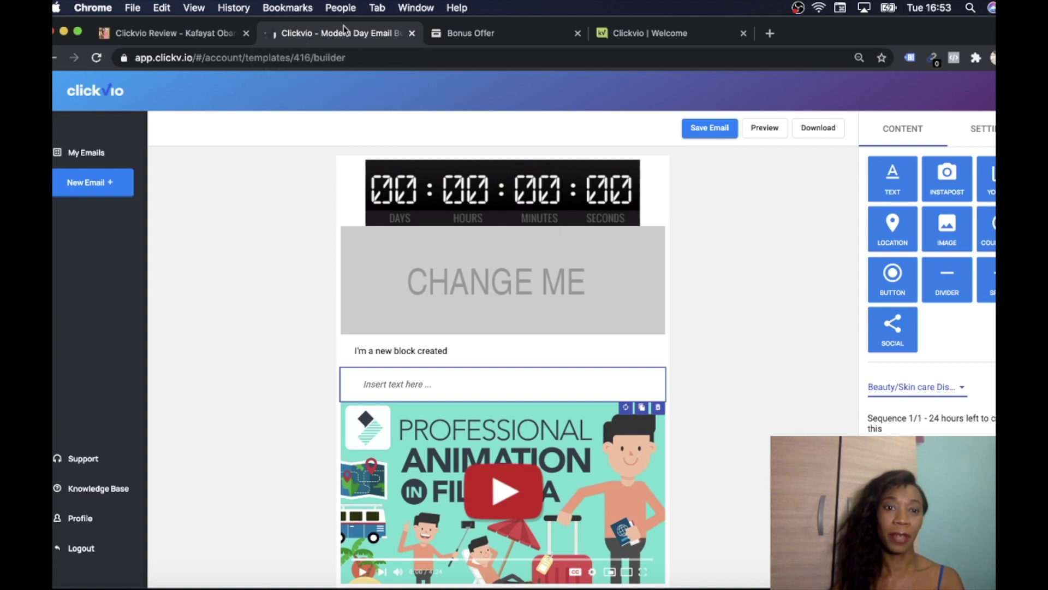
click(472, 36)
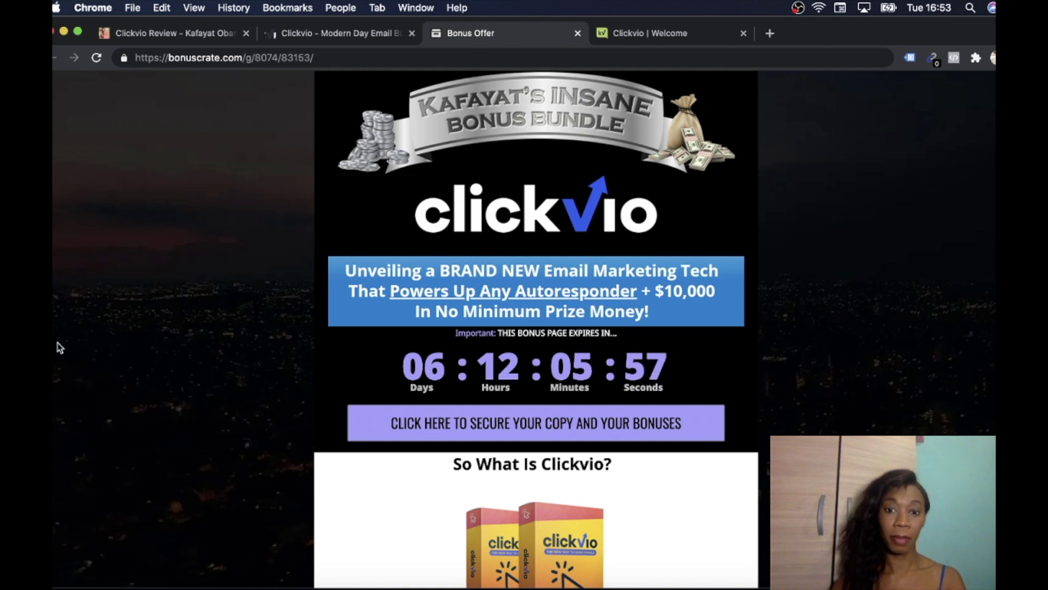
Scroll the Bonus Offer page to the Prices & Up-Sells section, from Clickvio Unlimited $97 onward.
scroll(60, 348, down, 3)
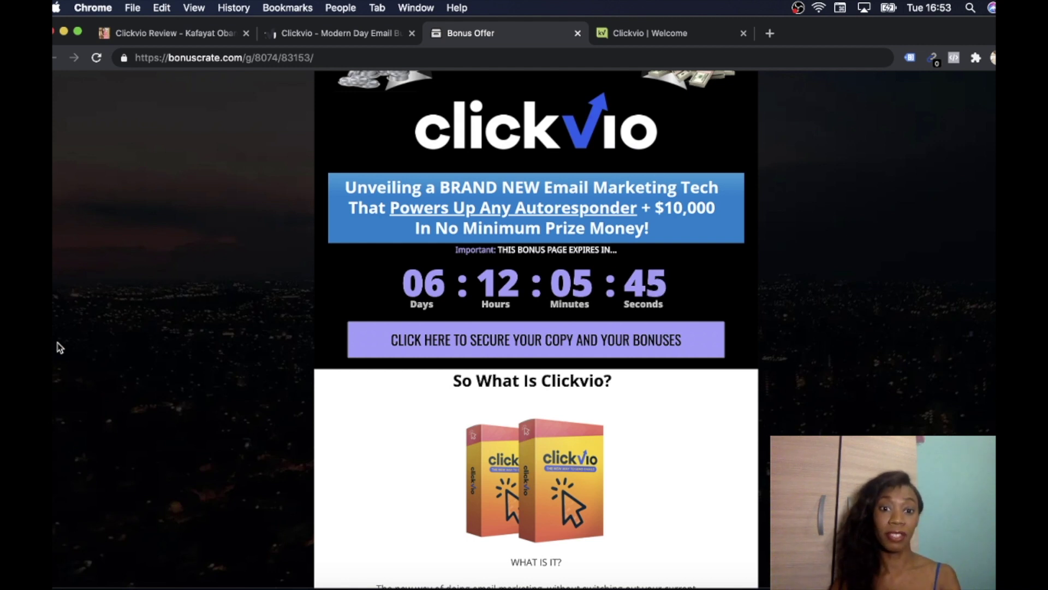
scroll(60, 347, down, 1)
scroll(60, 347, up, 4)
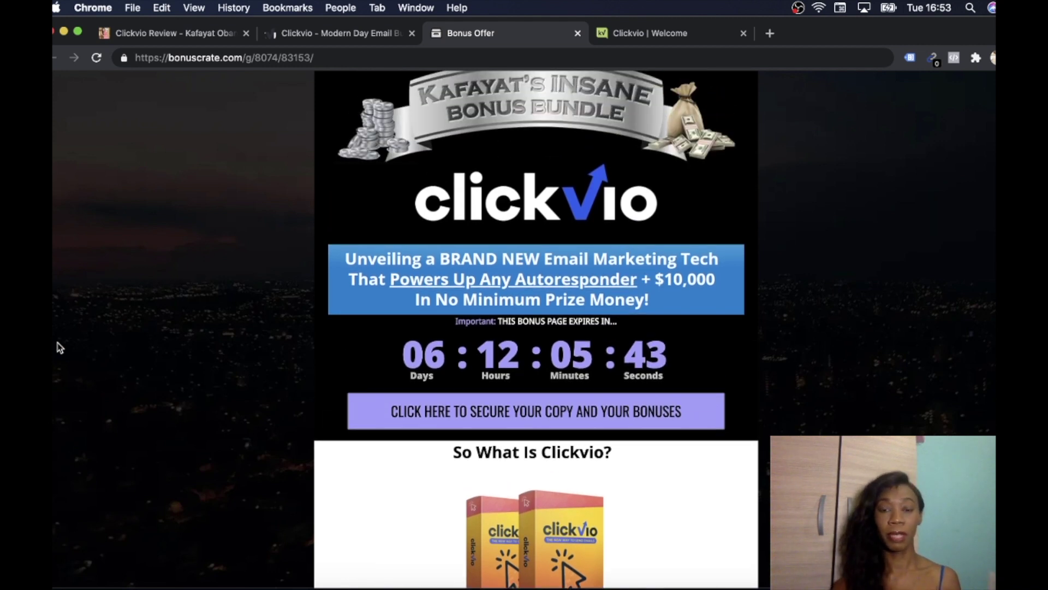
scroll(58, 345, up, 1)
scroll(54, 305, down, 5)
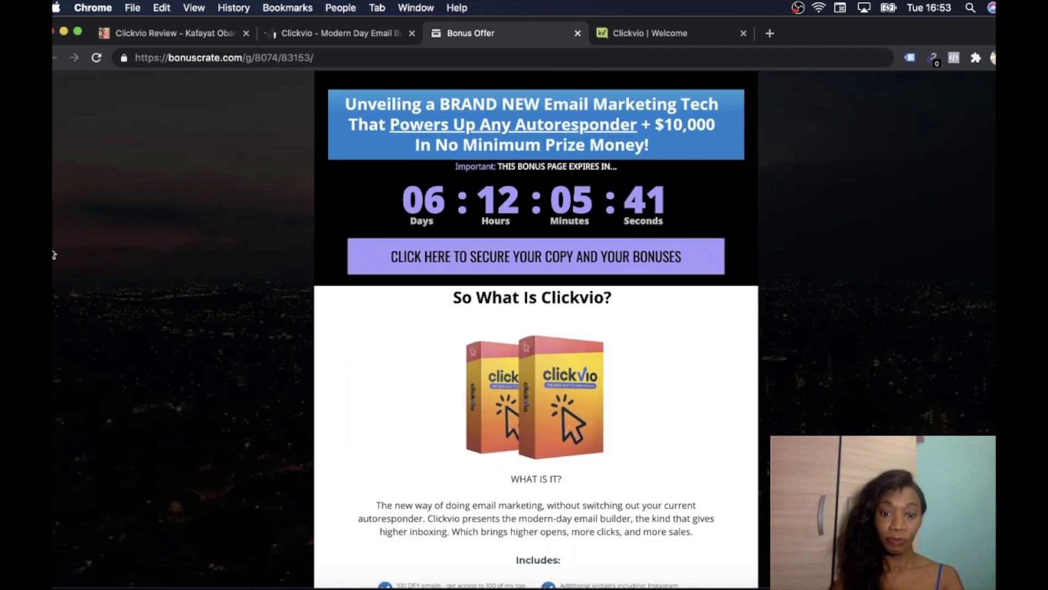
scroll(53, 255, down, 4)
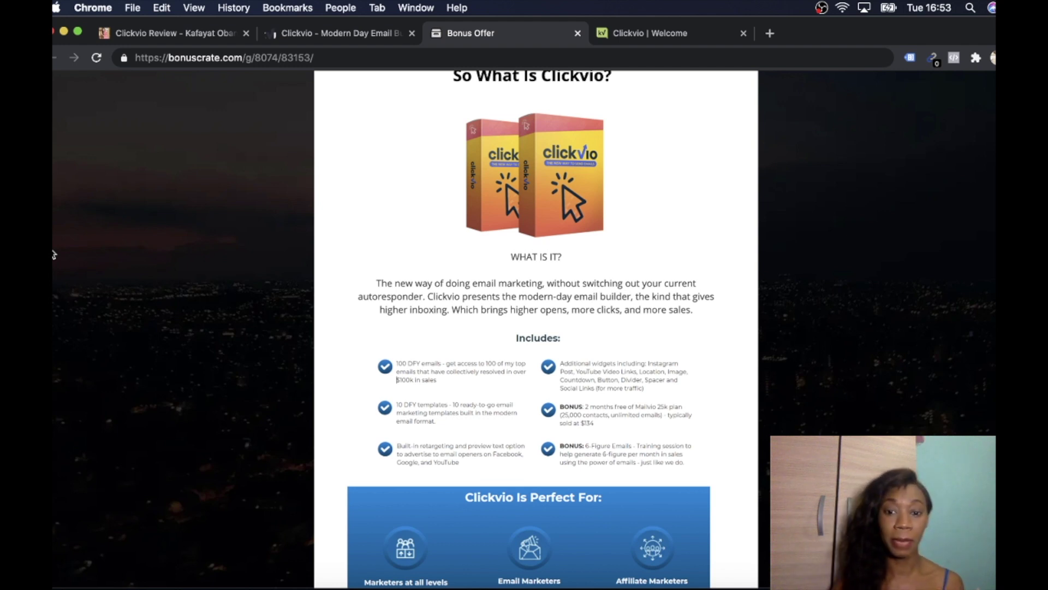
scroll(53, 254, down, 5)
scroll(53, 254, down, 1)
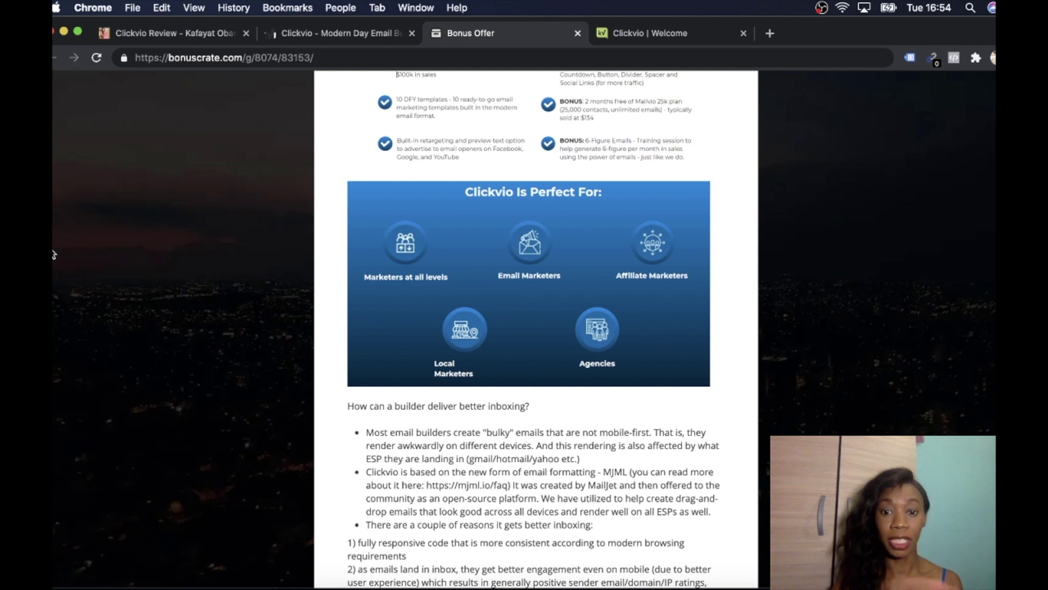
scroll(53, 254, down, 5)
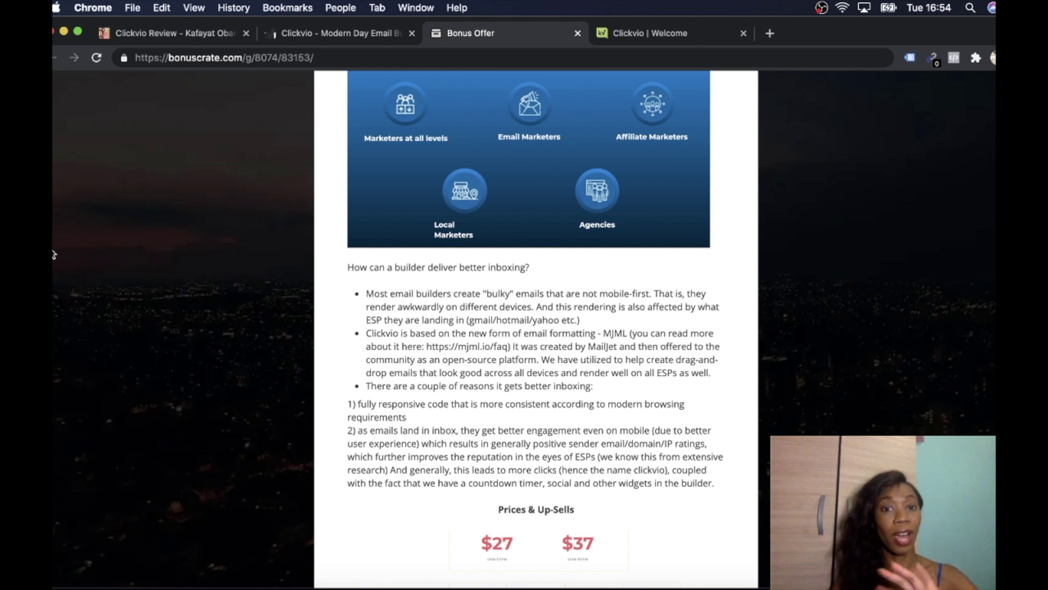
scroll(53, 254, down, 2)
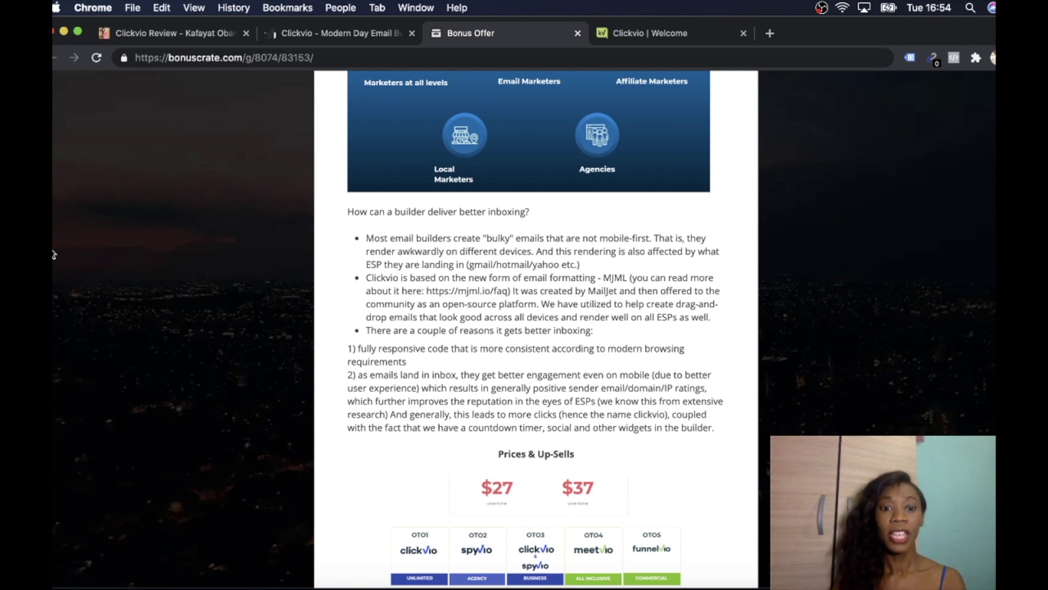
scroll(53, 254, down, 9)
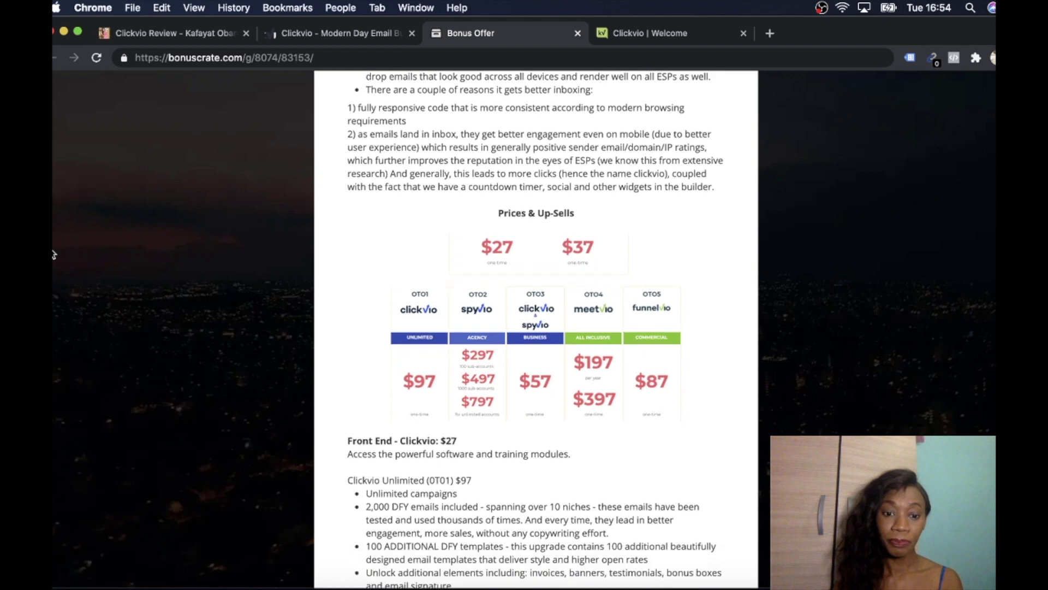
scroll(53, 254, down, 5)
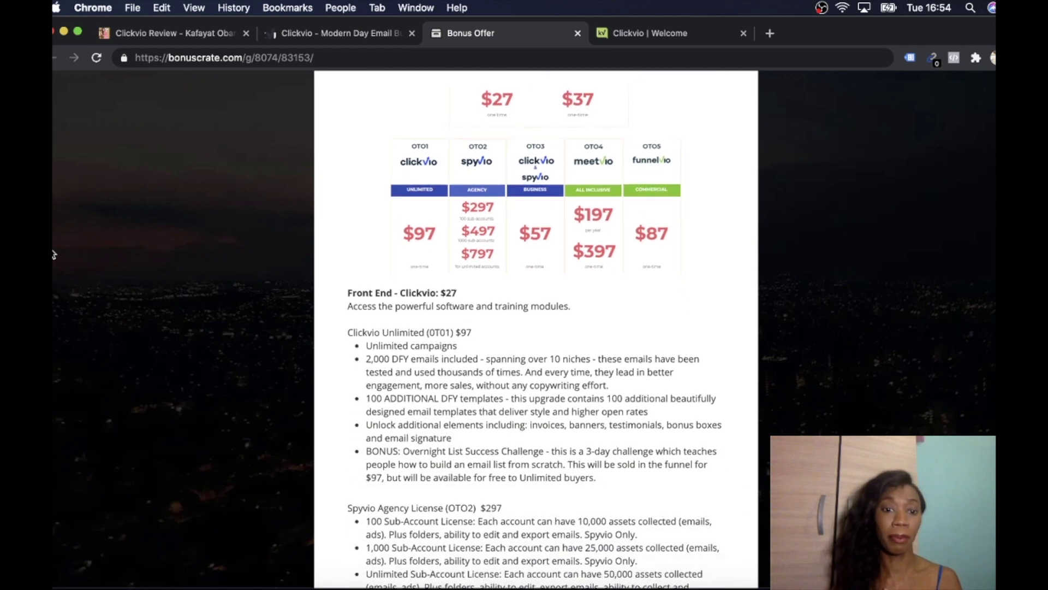
scroll(53, 253, down, 7)
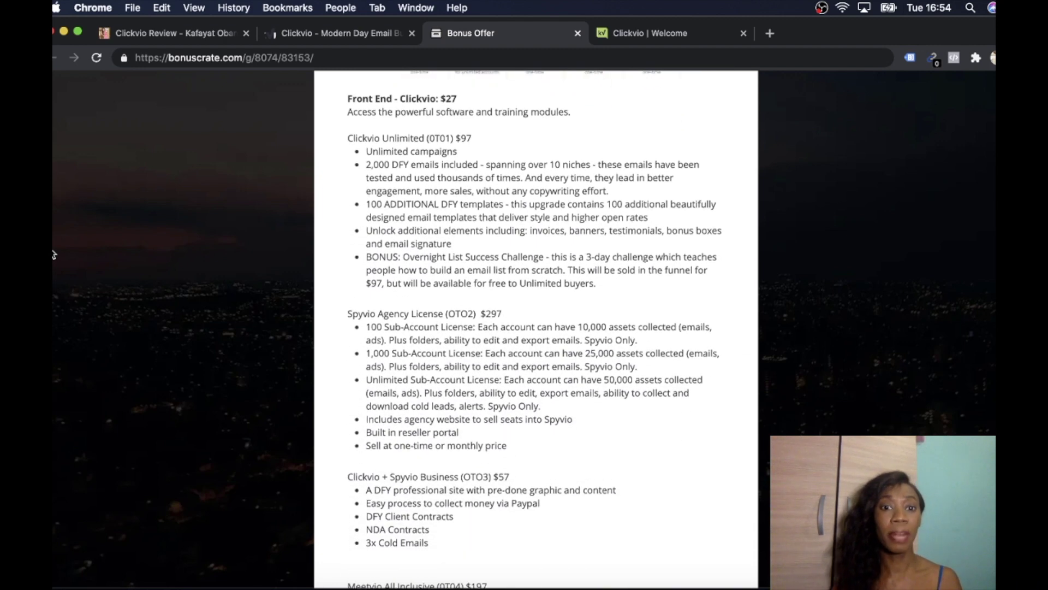
scroll(53, 254, down, 2)
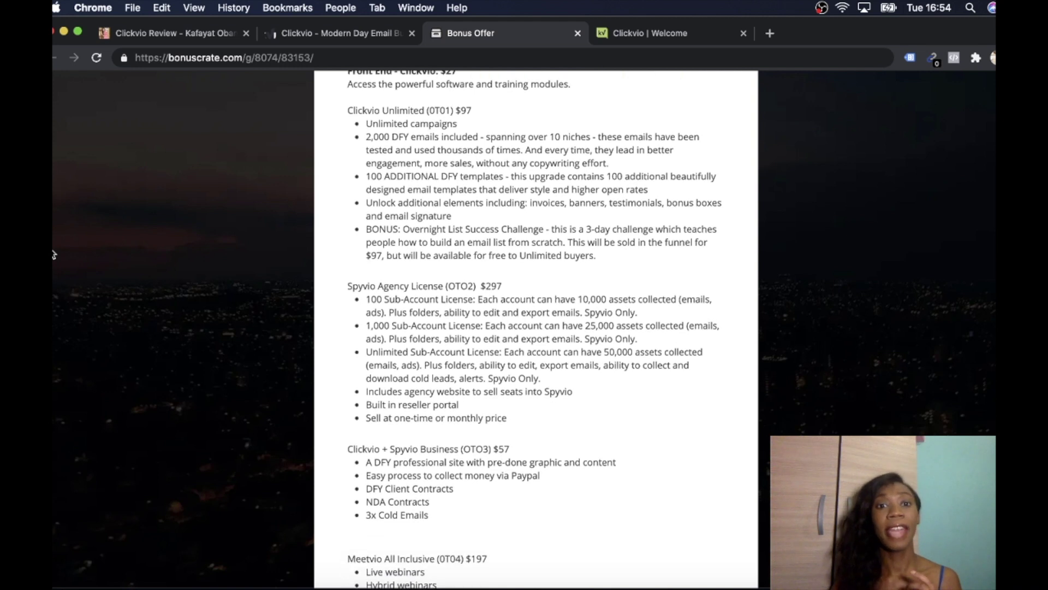
scroll(53, 254, up, 1)
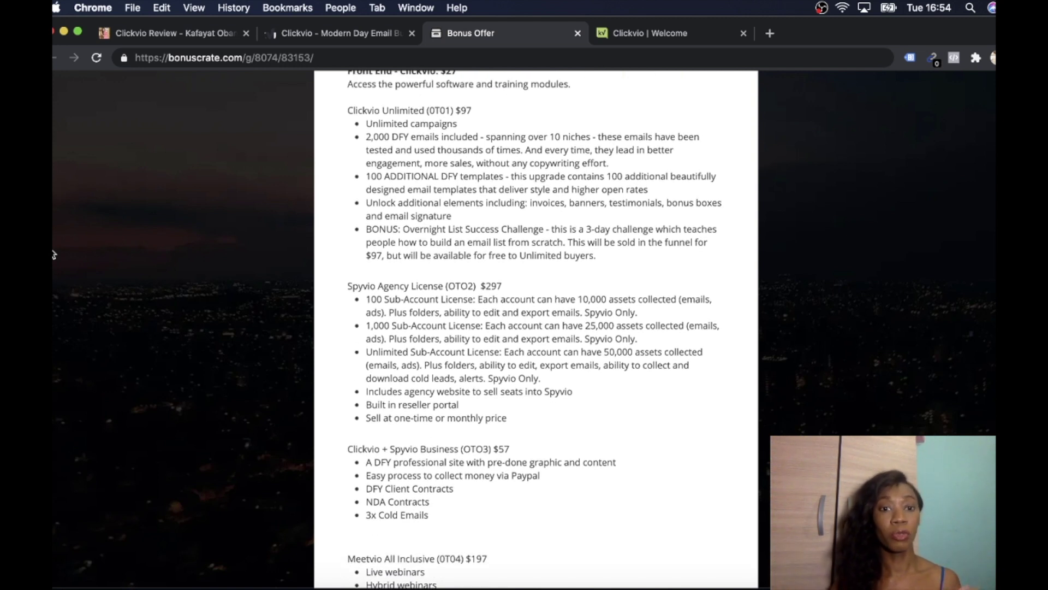
scroll(53, 254, down, 1)
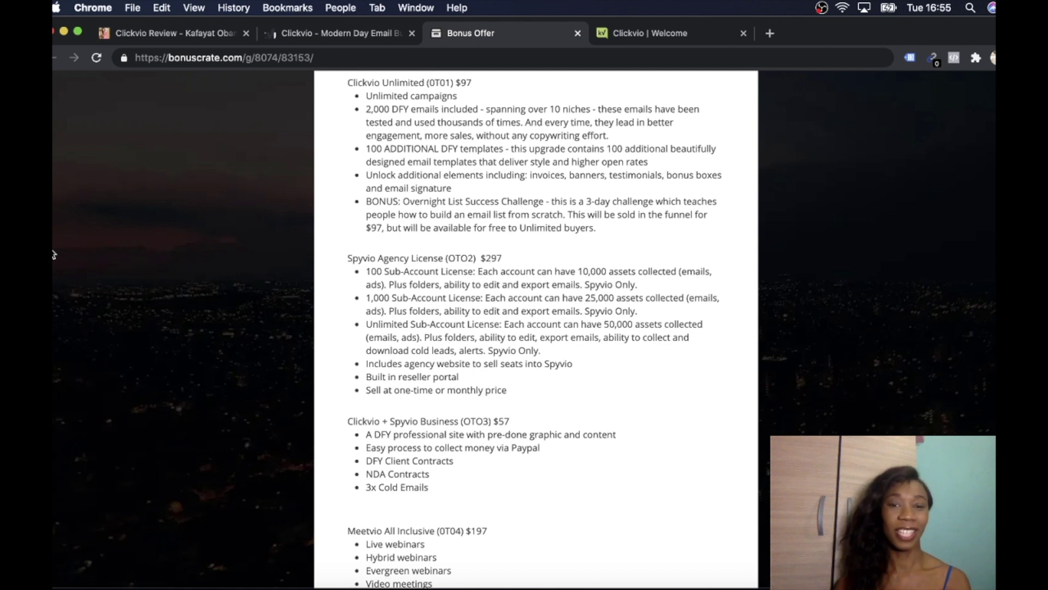
Scroll past the OTO2–OTO5 upsells to Funnelvio Commercial ($87) and the 30-day guarantee.
scroll(54, 254, down, 2)
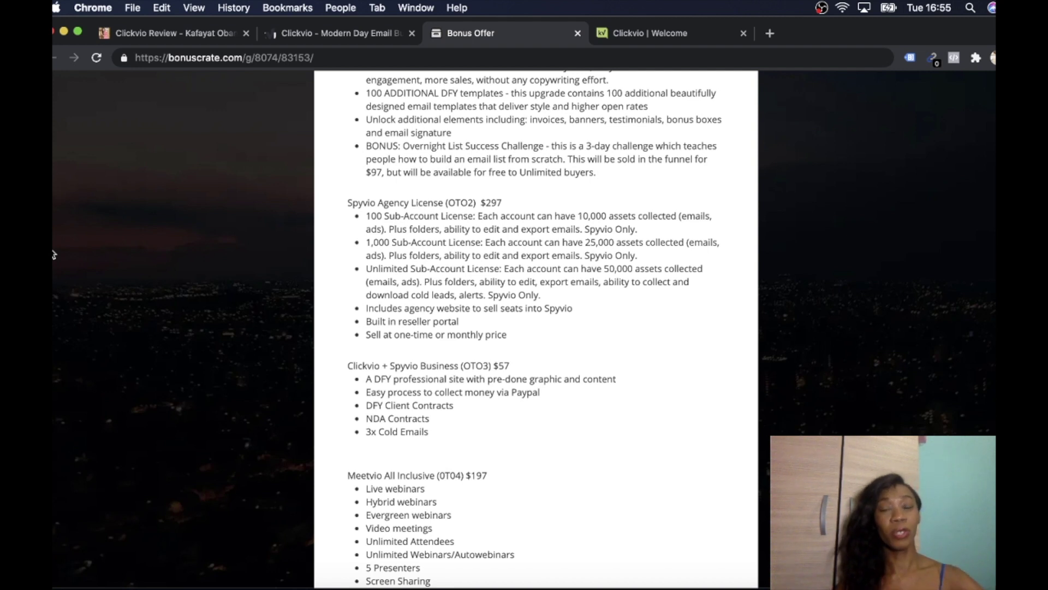
scroll(54, 254, down, 3)
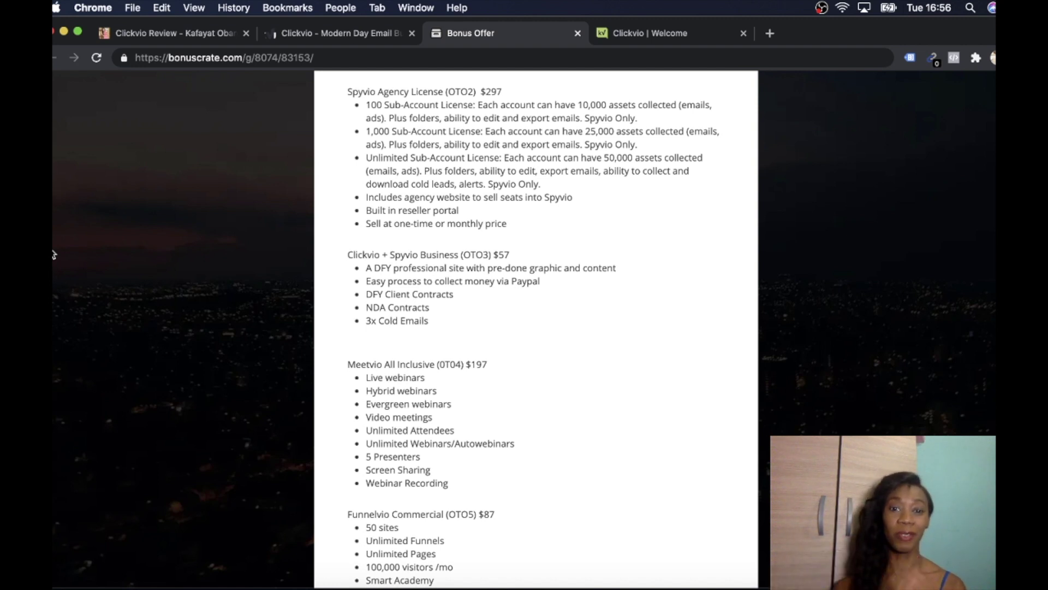
scroll(53, 254, down, 4)
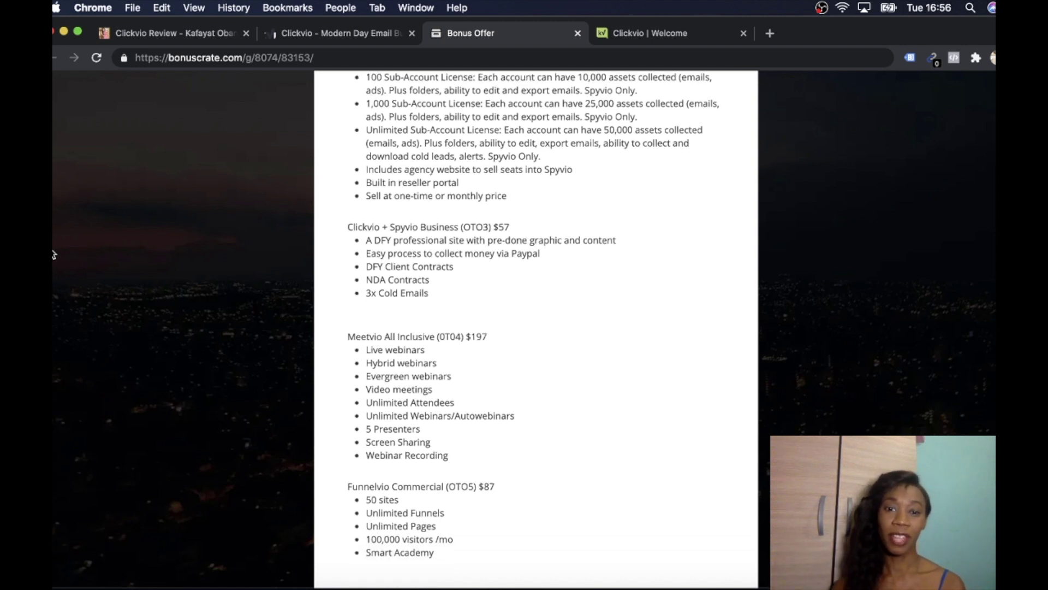
scroll(53, 254, down, 1)
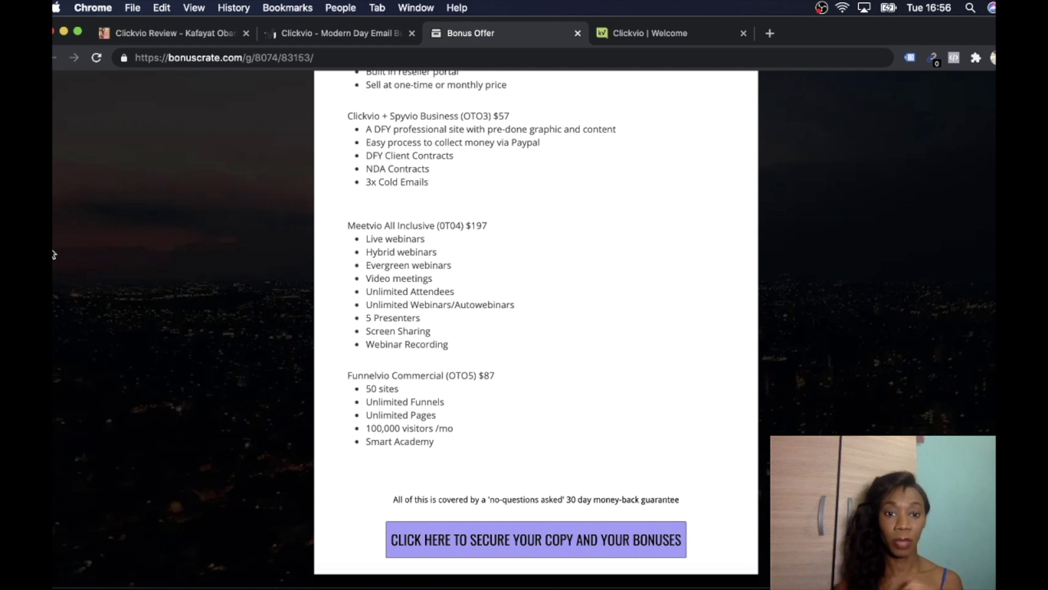
Scroll down to Bonus #1 ($427.95), then return to the Clickvio Review blog post.
scroll(53, 255, down, 2)
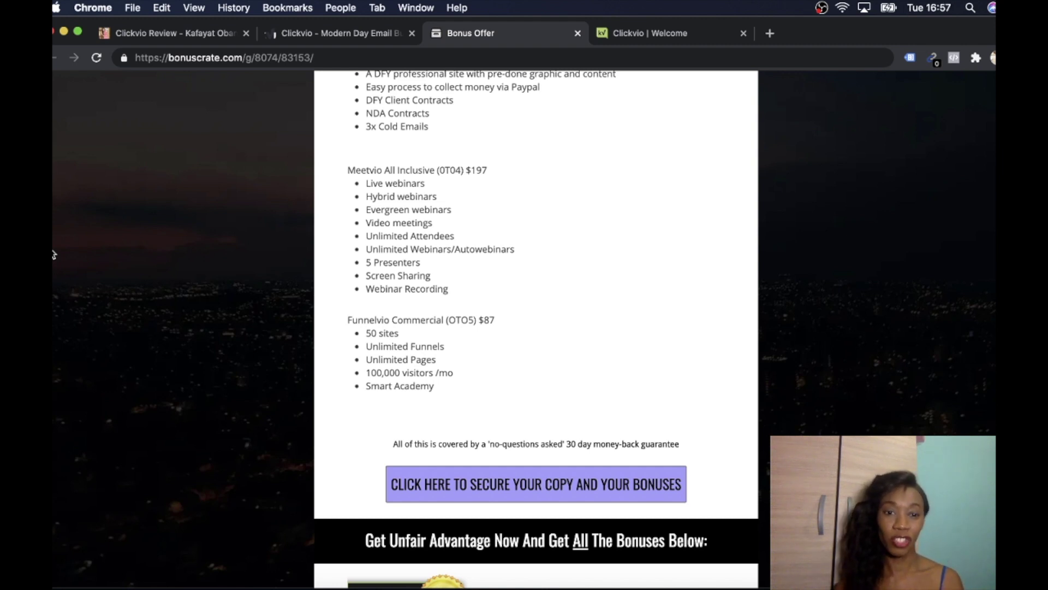
scroll(54, 255, down, 1)
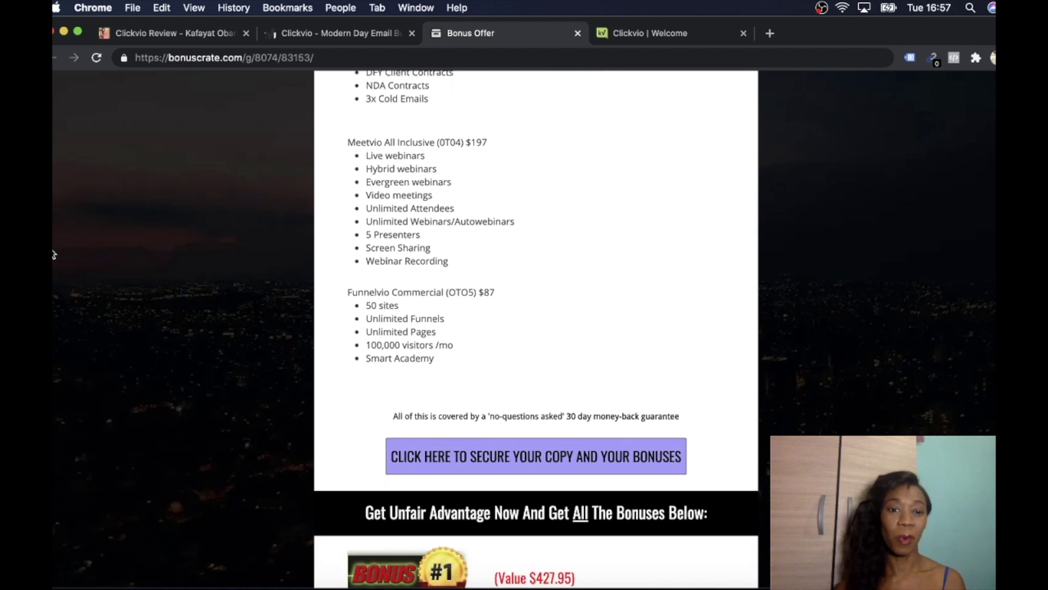
scroll(53, 254, down, 2)
scroll(53, 254, down, 1)
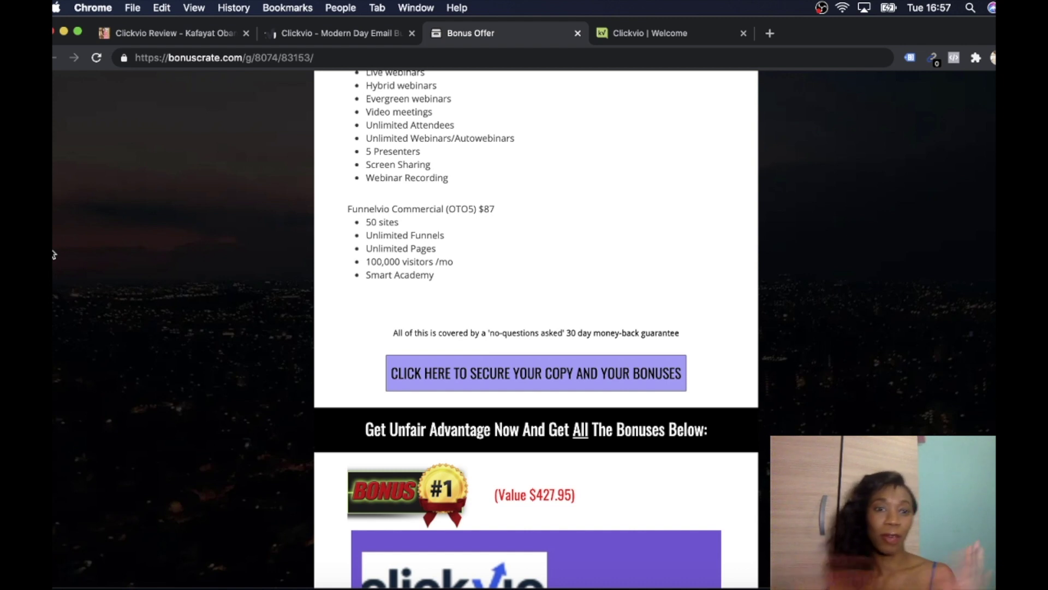
click(185, 33)
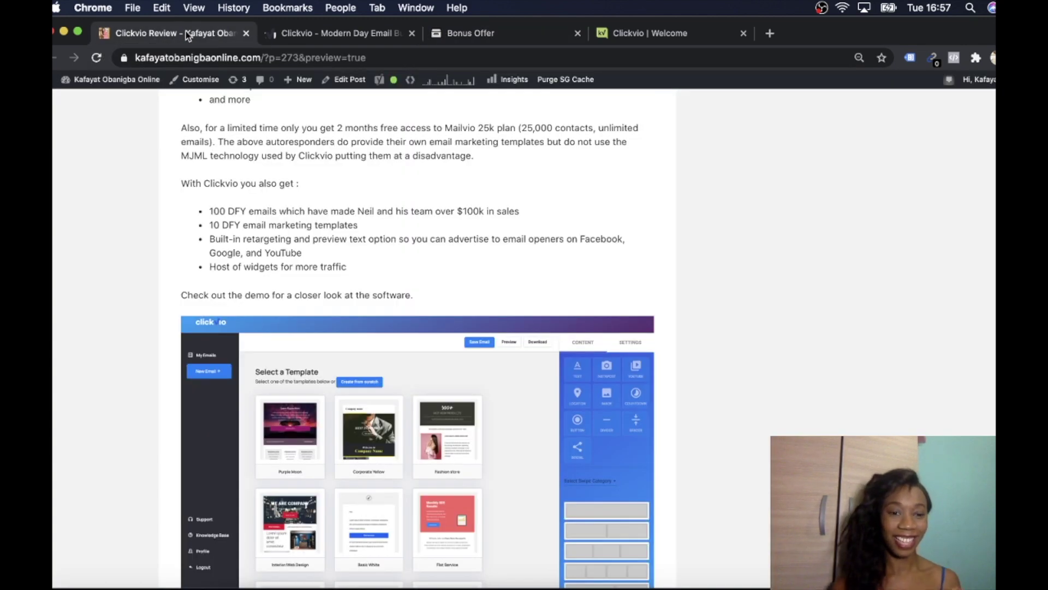
Scroll the Clickvio Review post through its Upsells and Bonuses sections toward Related posts.
scroll(187, 36, down, 2)
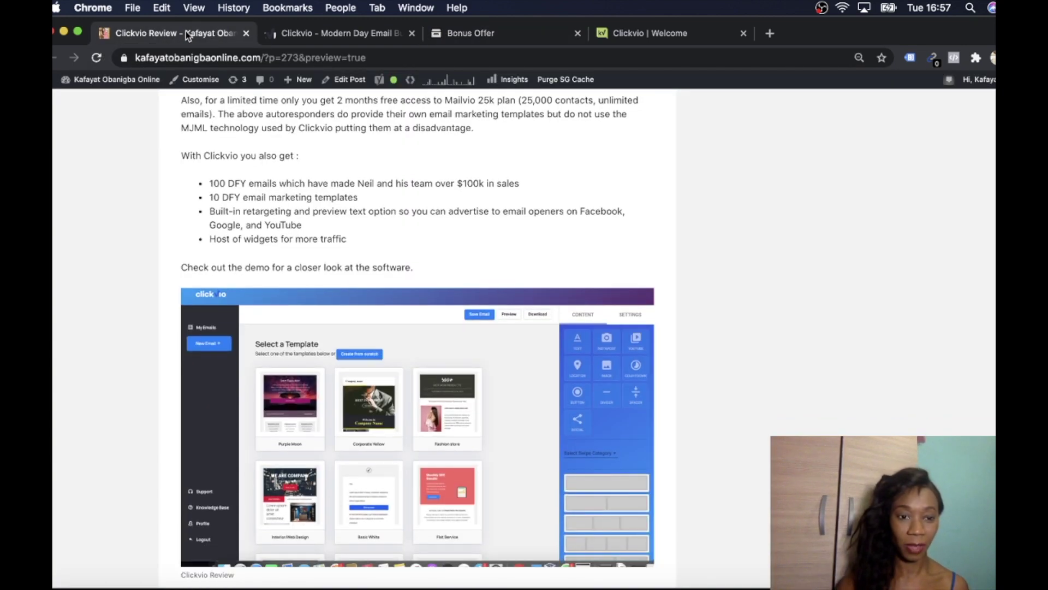
scroll(187, 36, down, 5)
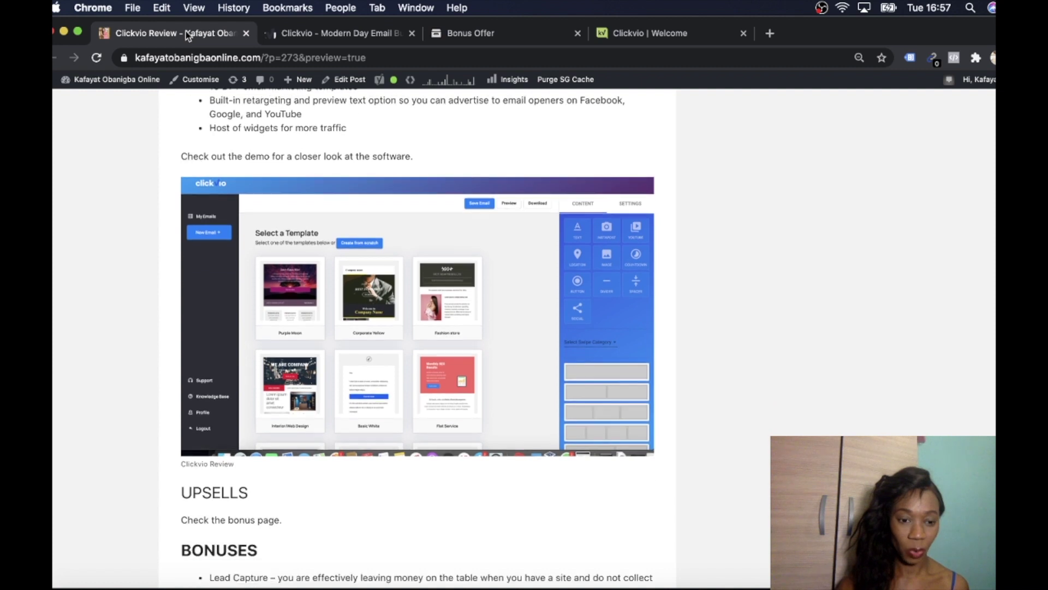
scroll(187, 36, down, 1)
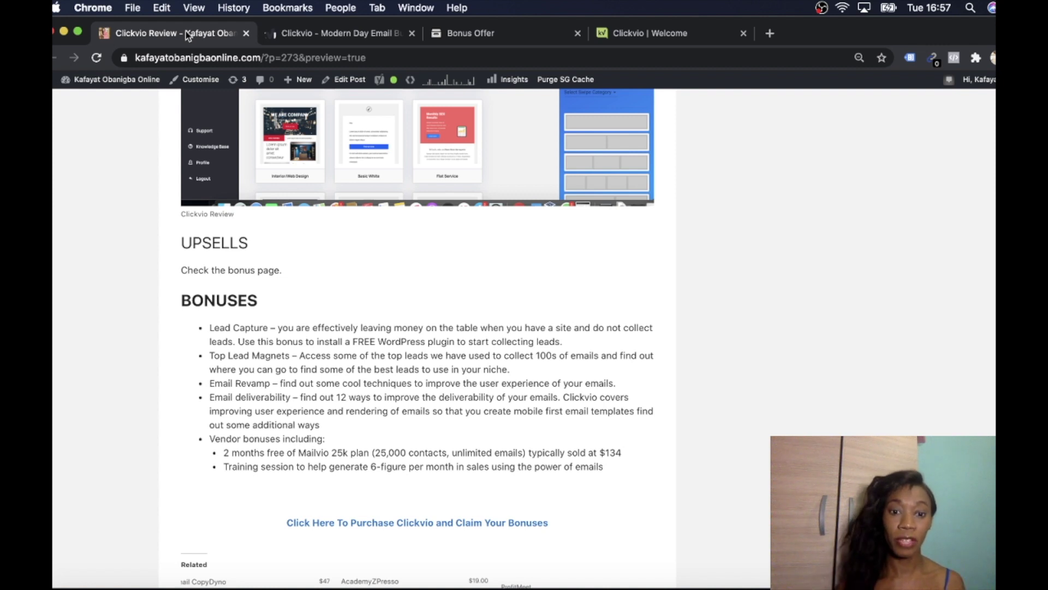
scroll(188, 37, down, 1)
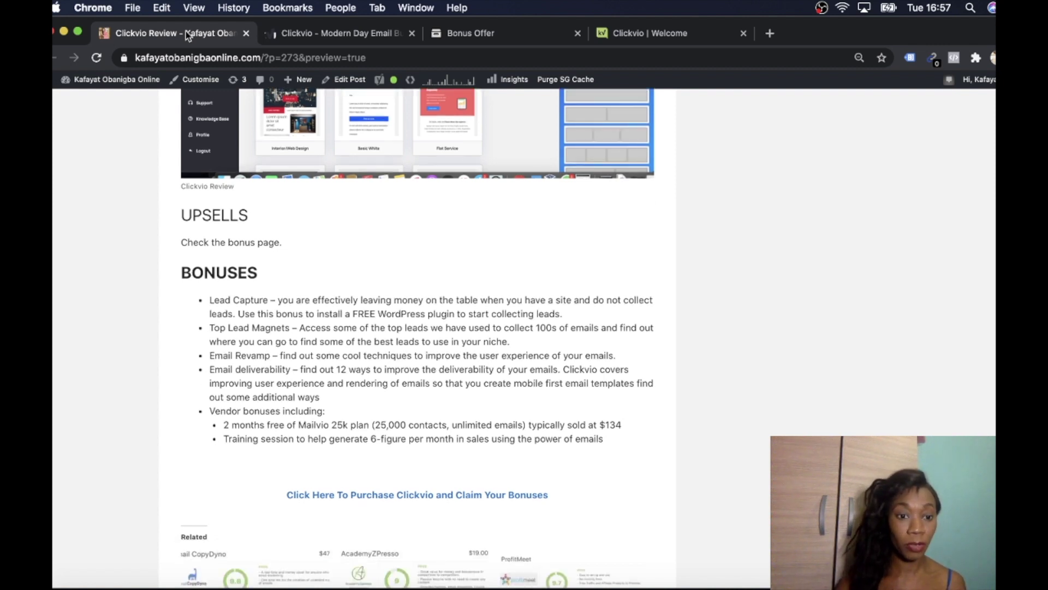
scroll(188, 36, down, 1)
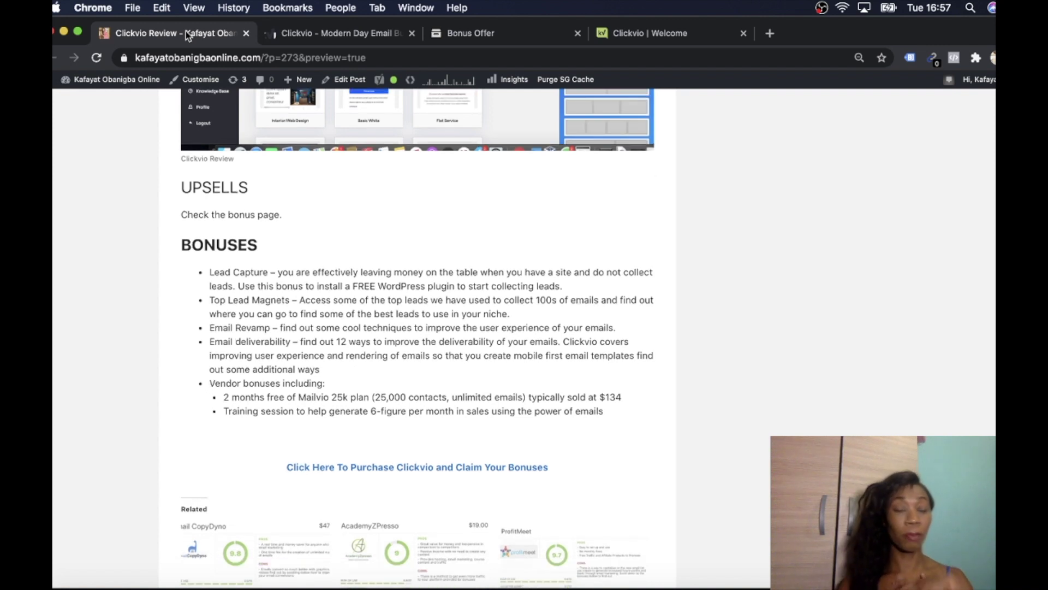
scroll(188, 36, down, 1)
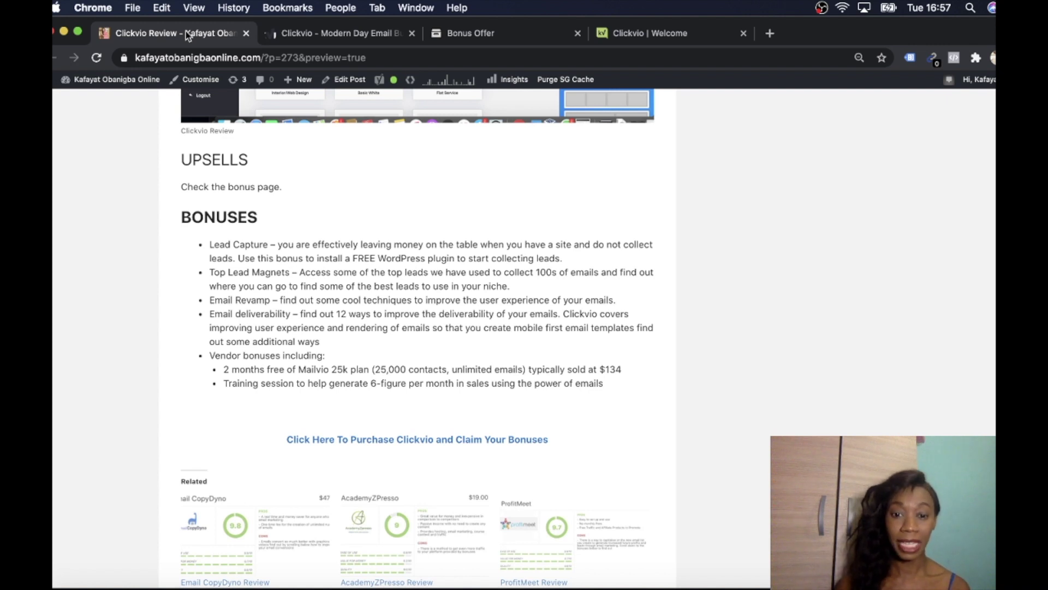
scroll(187, 36, down, 1)
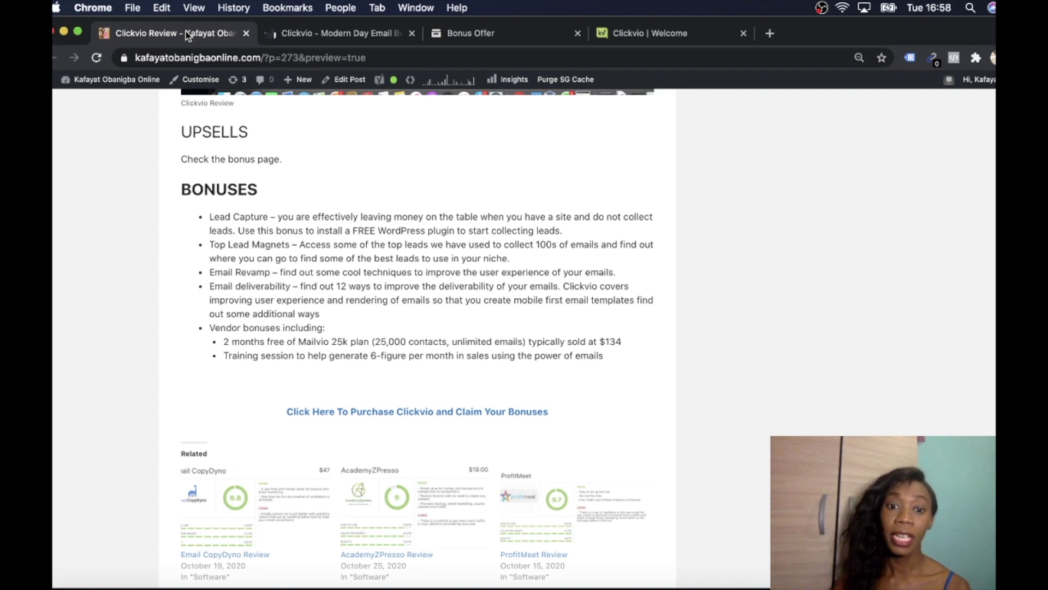
scroll(187, 36, down, 5)
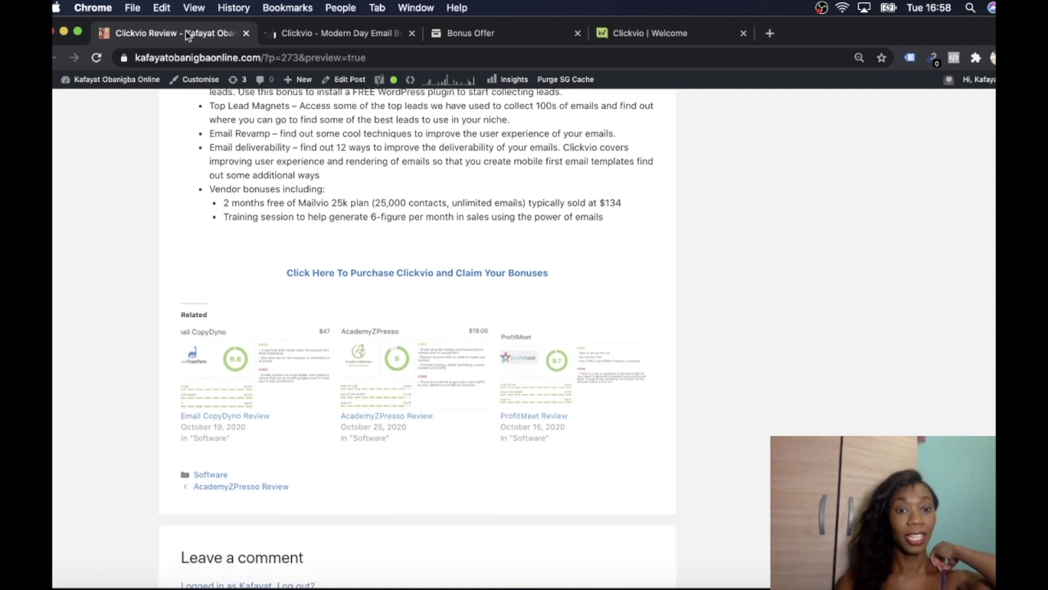
scroll(188, 36, up, 9)
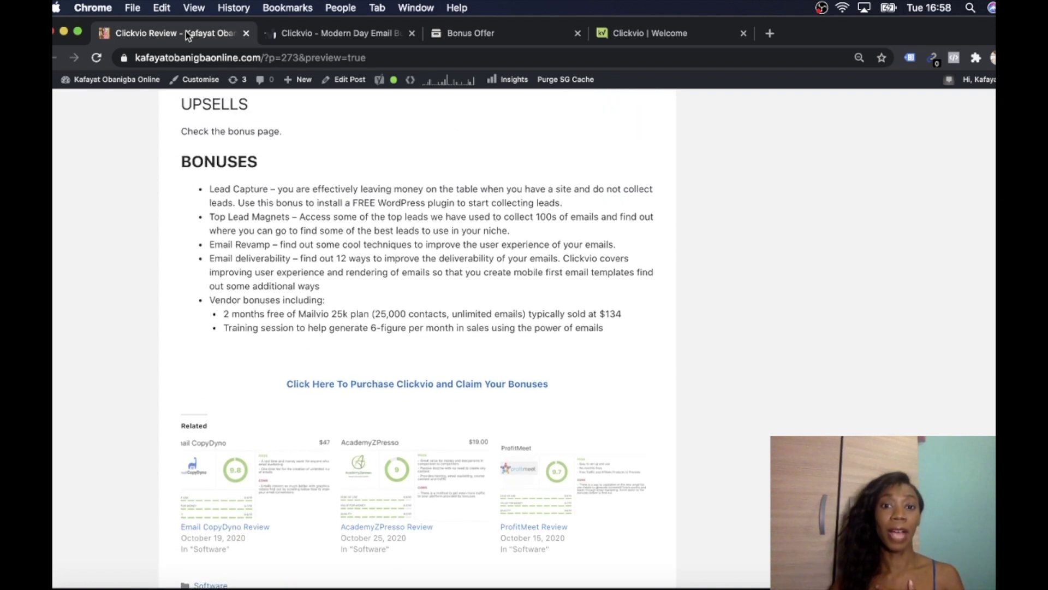
Scroll back to the post's top, showing the $37.00, 9.6-rated box with pros and cons.
scroll(187, 36, up, 20)
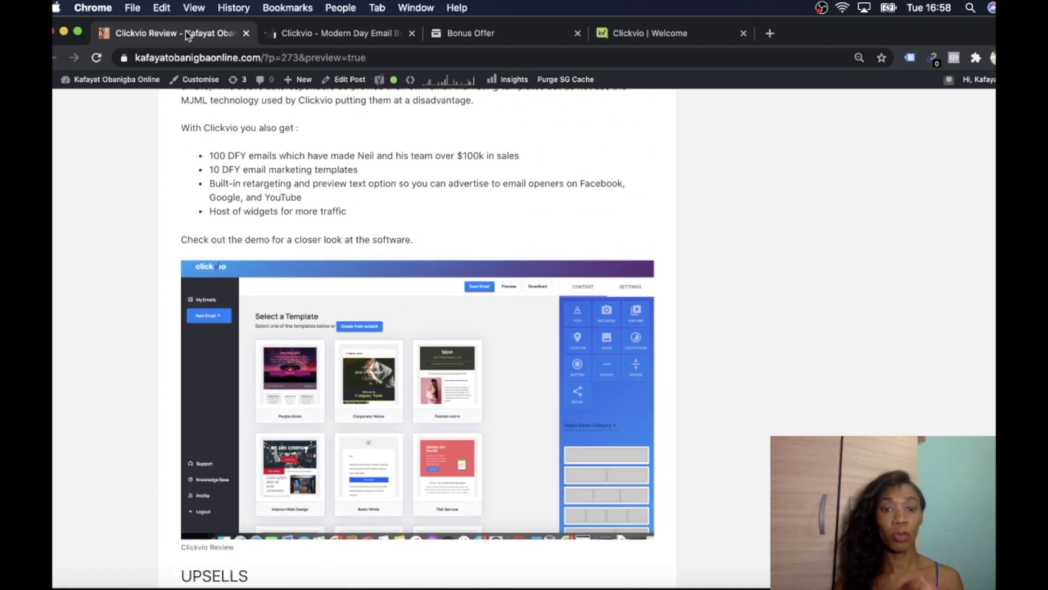
scroll(187, 36, up, 20)
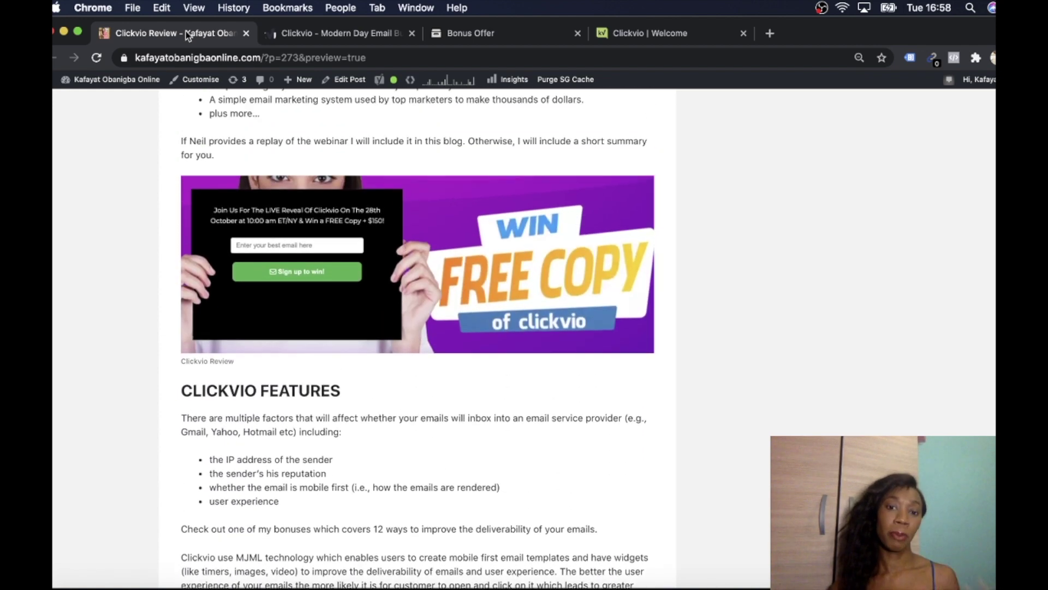
scroll(187, 36, up, 20)
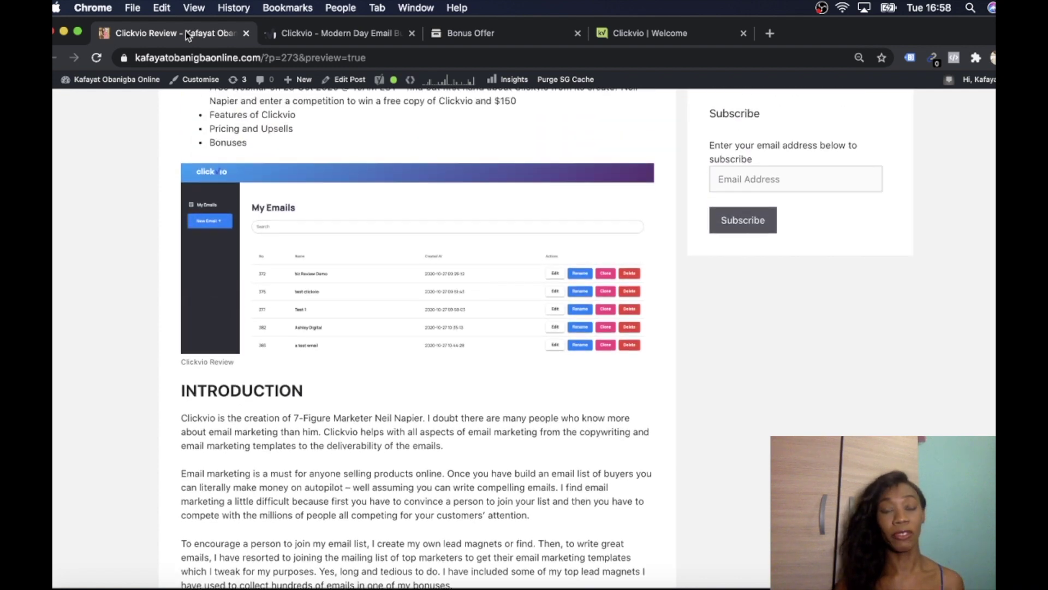
scroll(187, 36, up, 6)
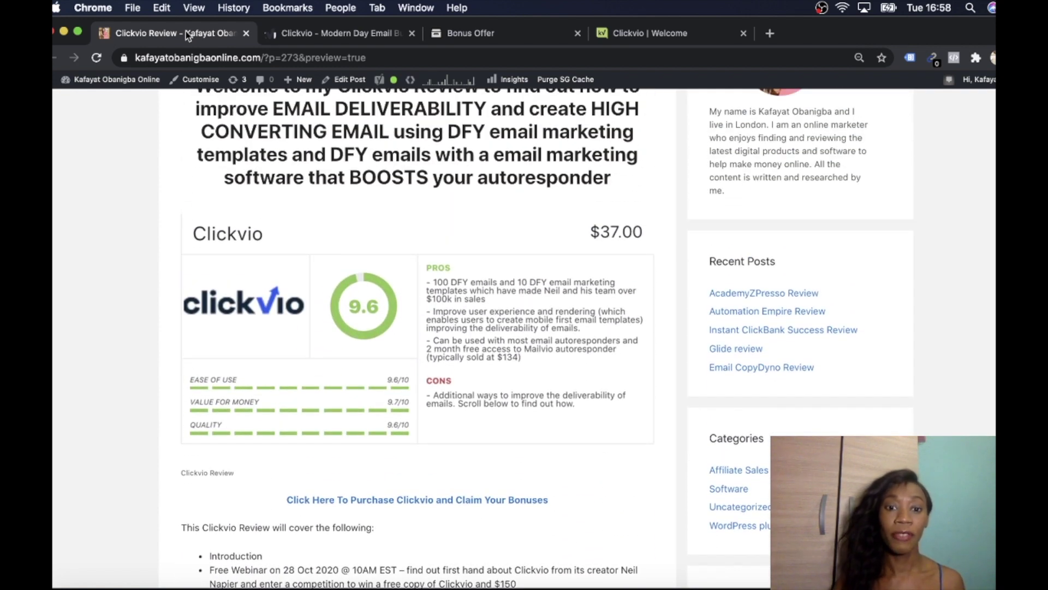